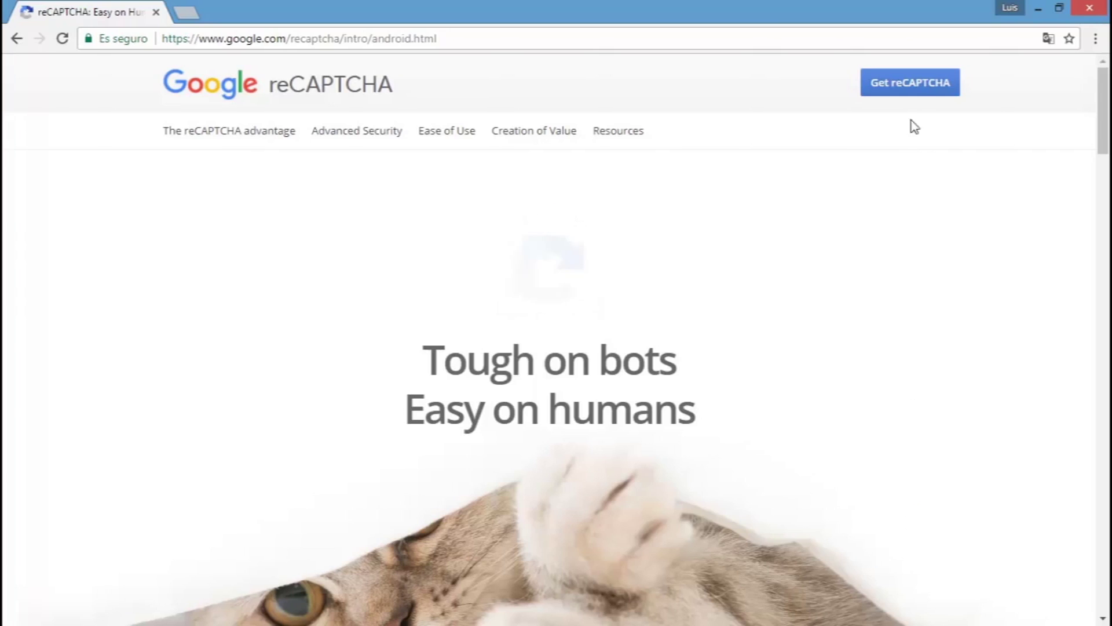
- Sign in to Google with the account e-mail and password to reach reCAPTCHA site registration
click(915, 88)
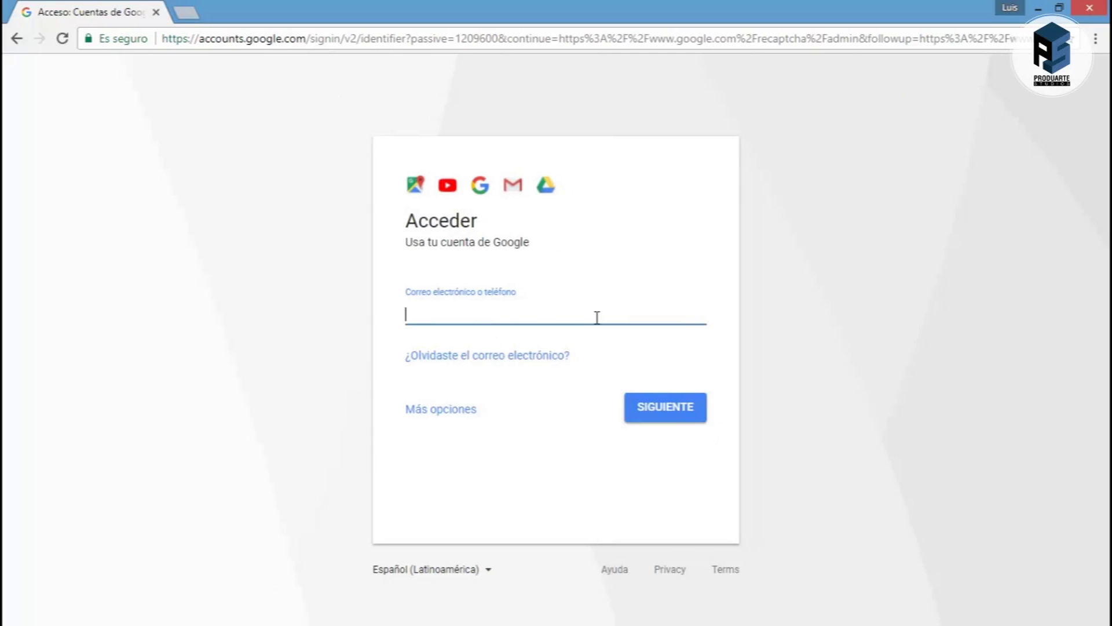
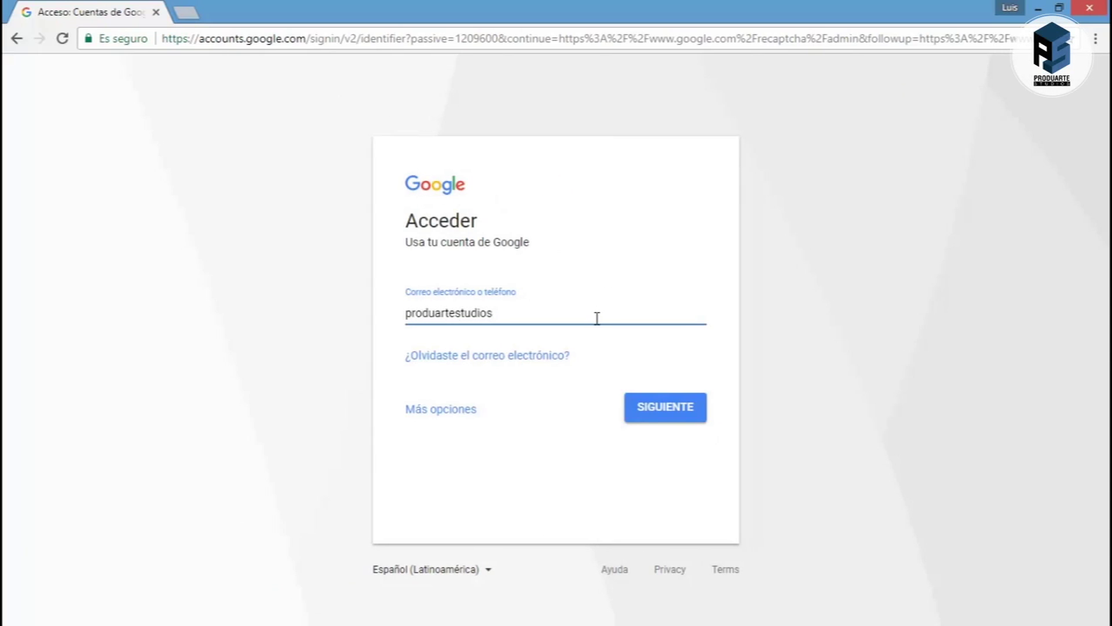
click(642, 401)
text(••••••••)
key(Return)
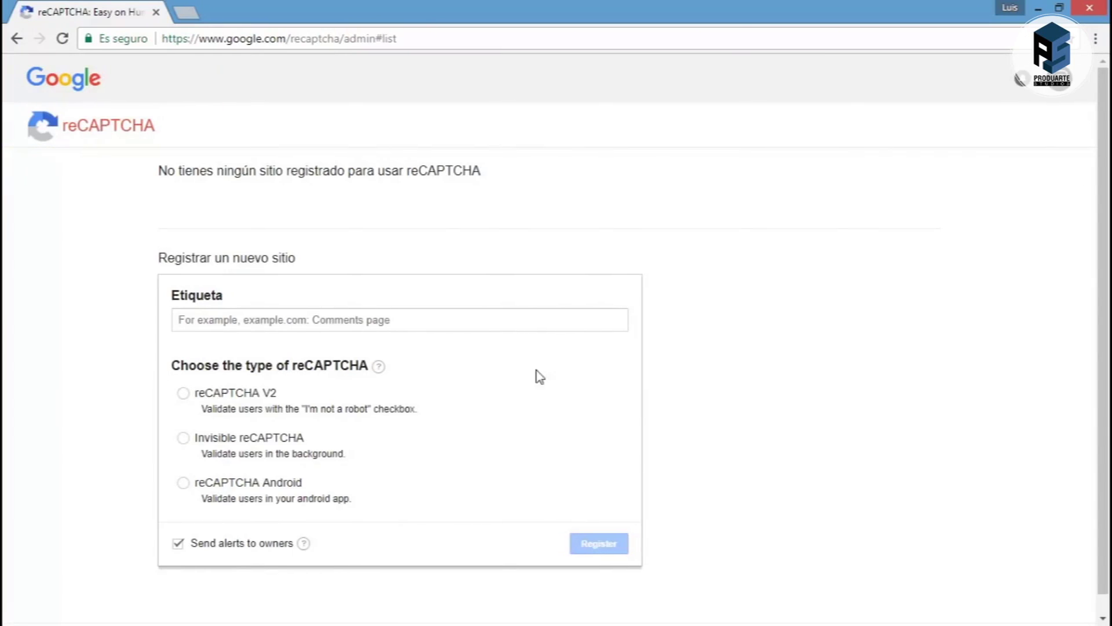
- Label the new site 'Produarte Studios' and choose reCAPTCHA V2 as its type
click(366, 319)
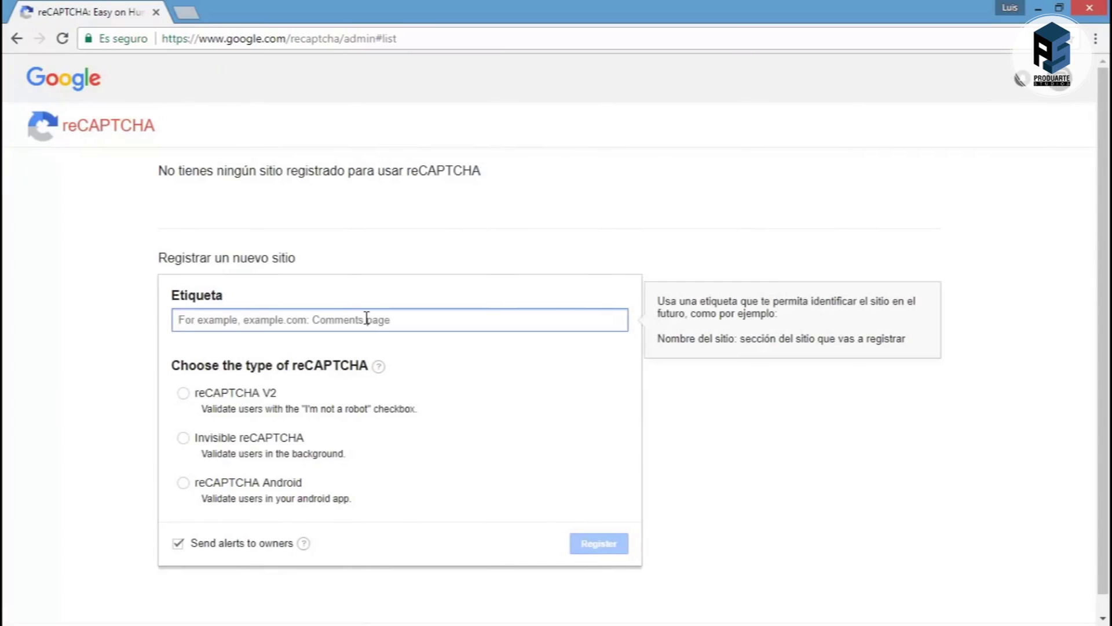
text(Produarte Studios)
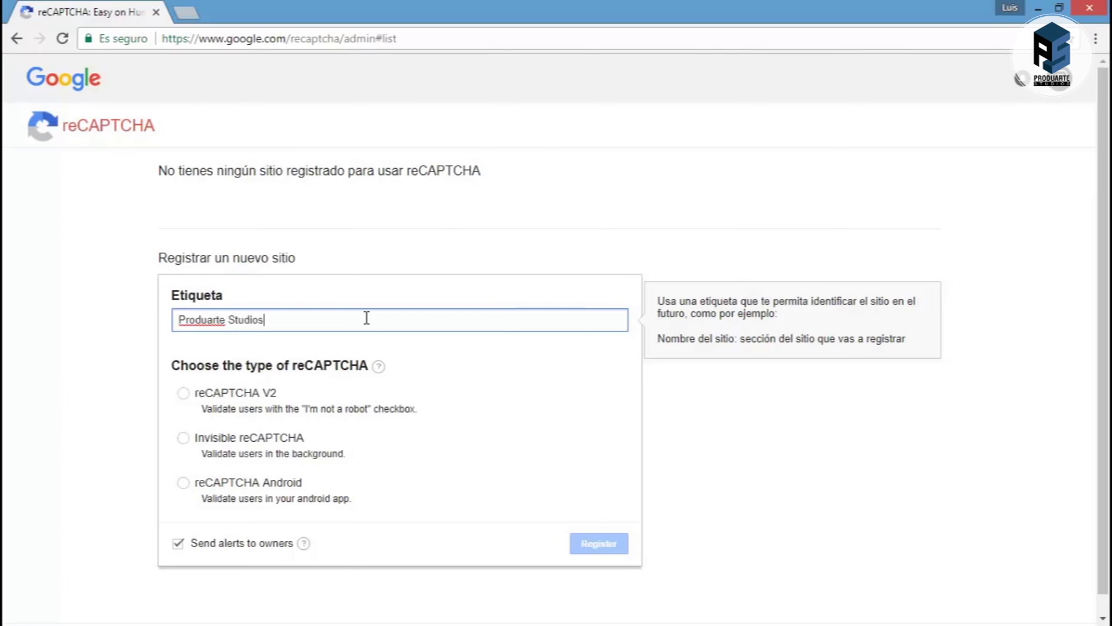
click(183, 393)
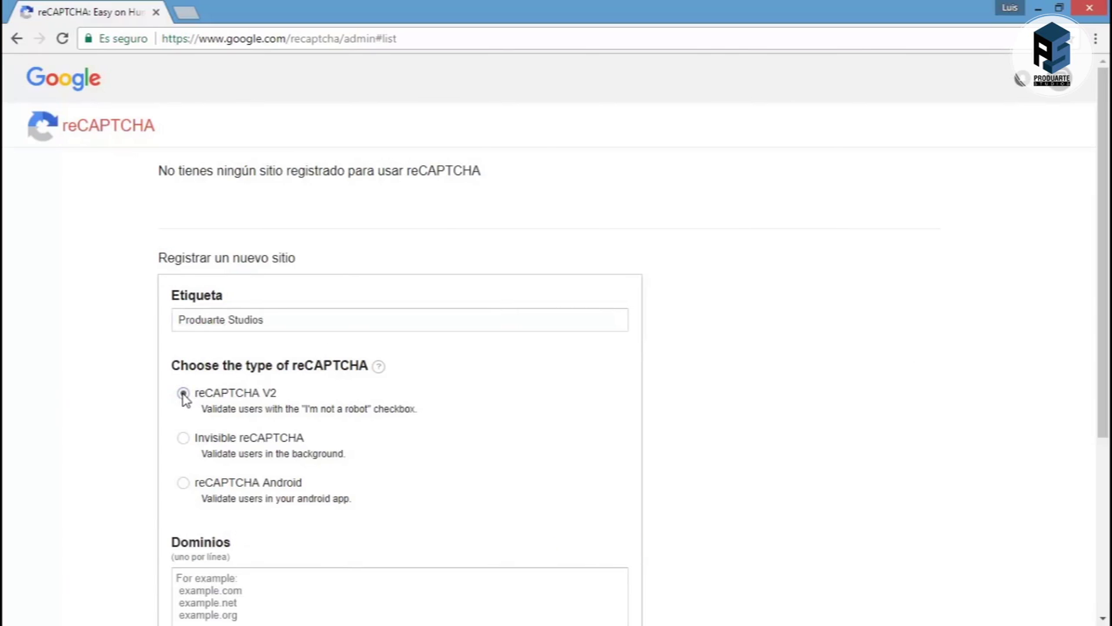
- Add domain produarte.com, accept the Terms of Service and register the site
scroll(183, 398, down, 3)
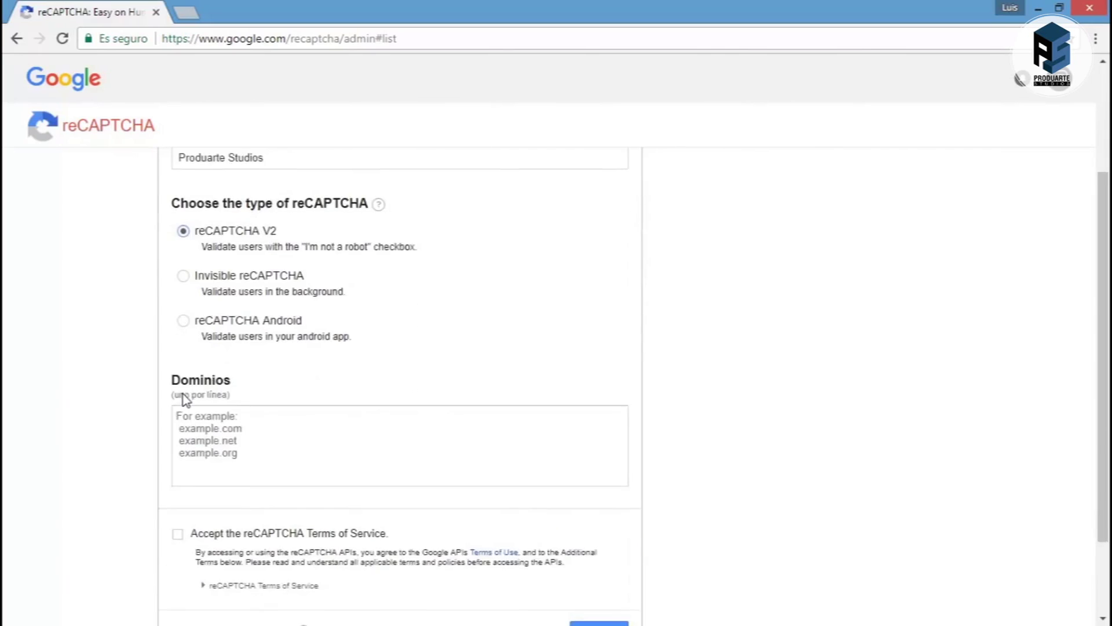
click(191, 417)
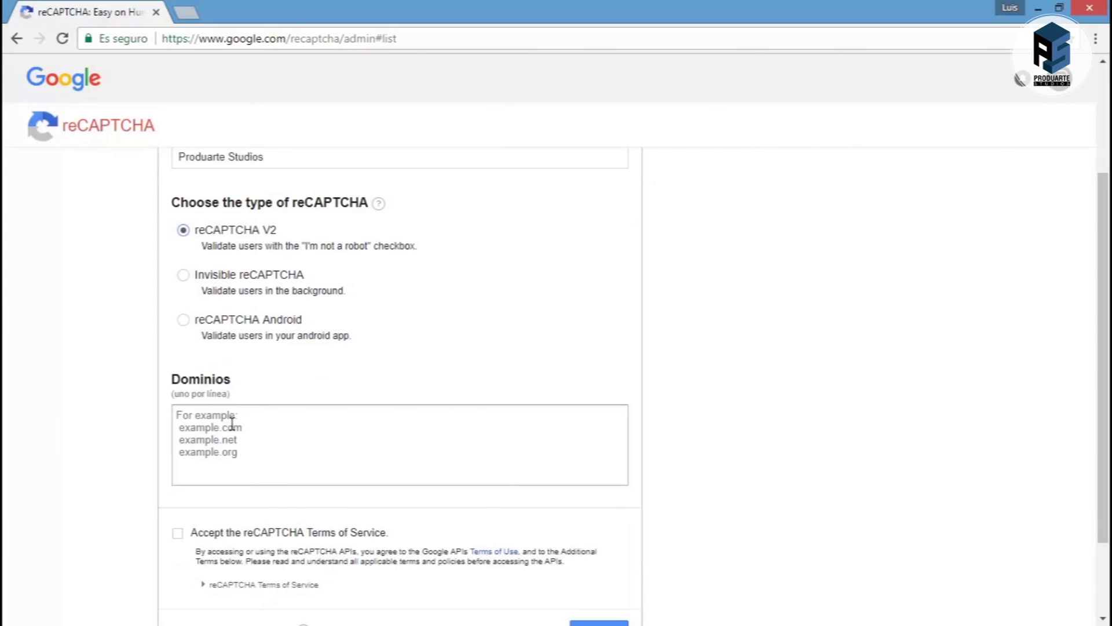
click(252, 413)
text(produarte)
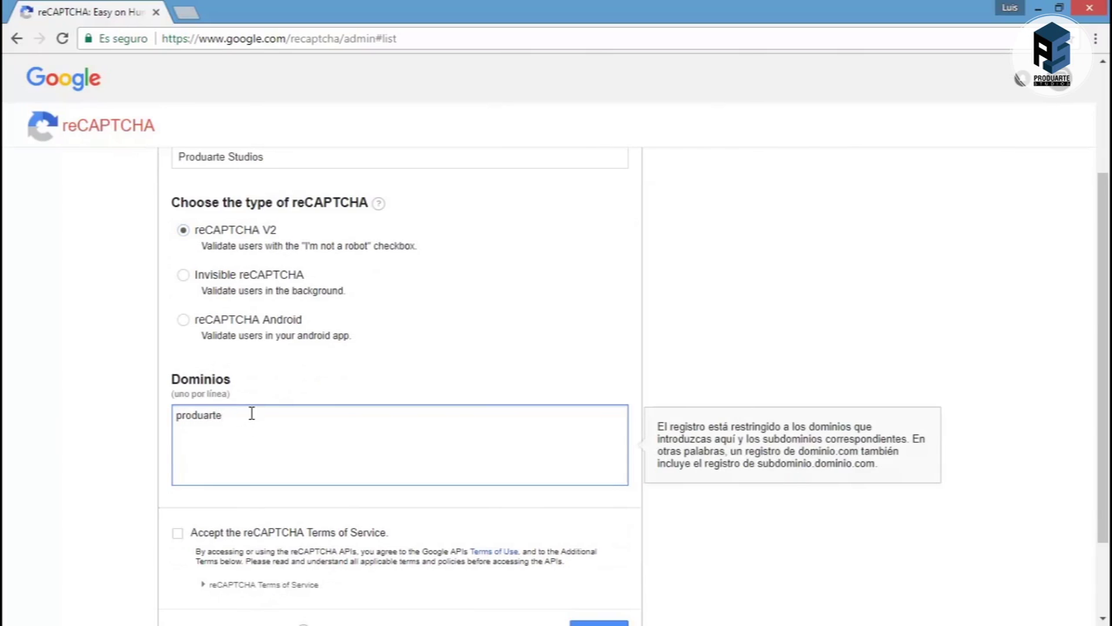
text(.com)
scroll(251, 413, down, 2)
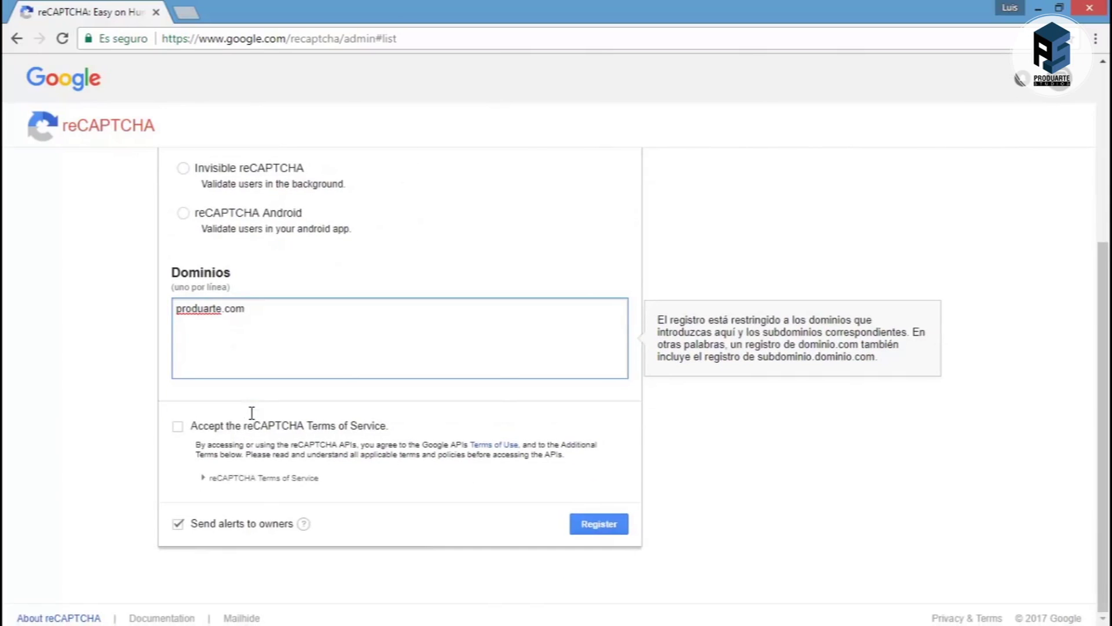
click(179, 427)
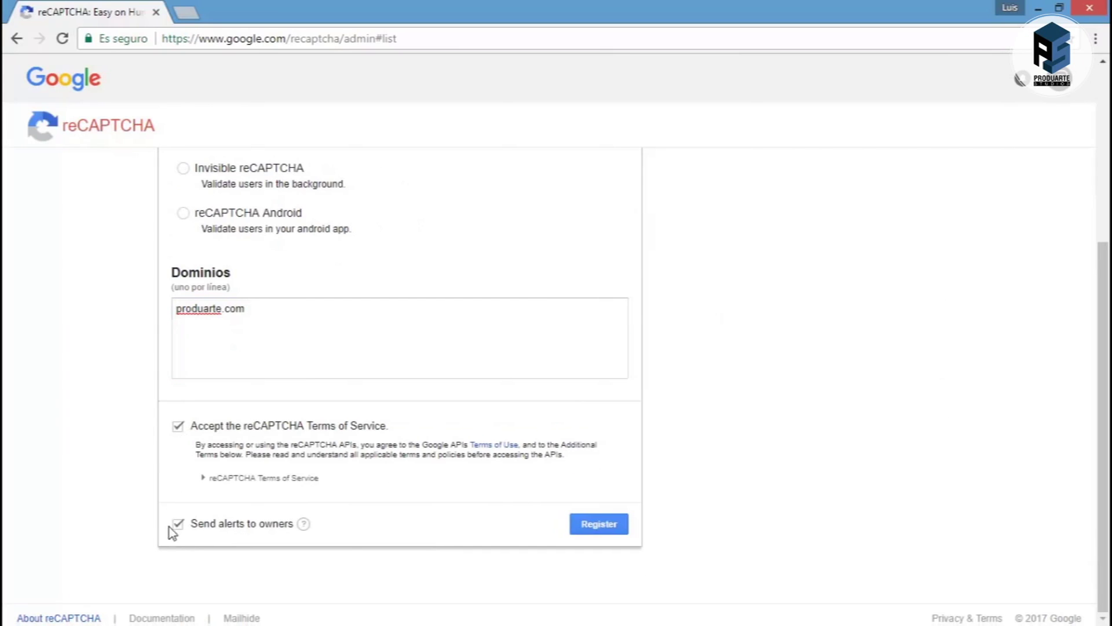
click(591, 529)
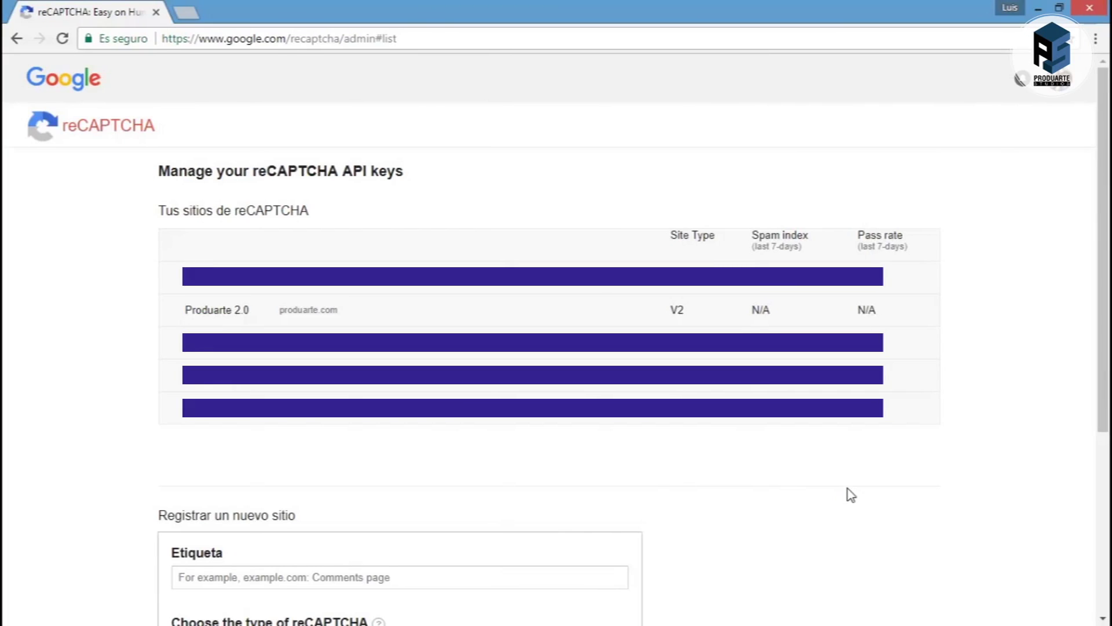
- Open the Produarte 2.0 site details and reveal its site key and secret key
click(236, 317)
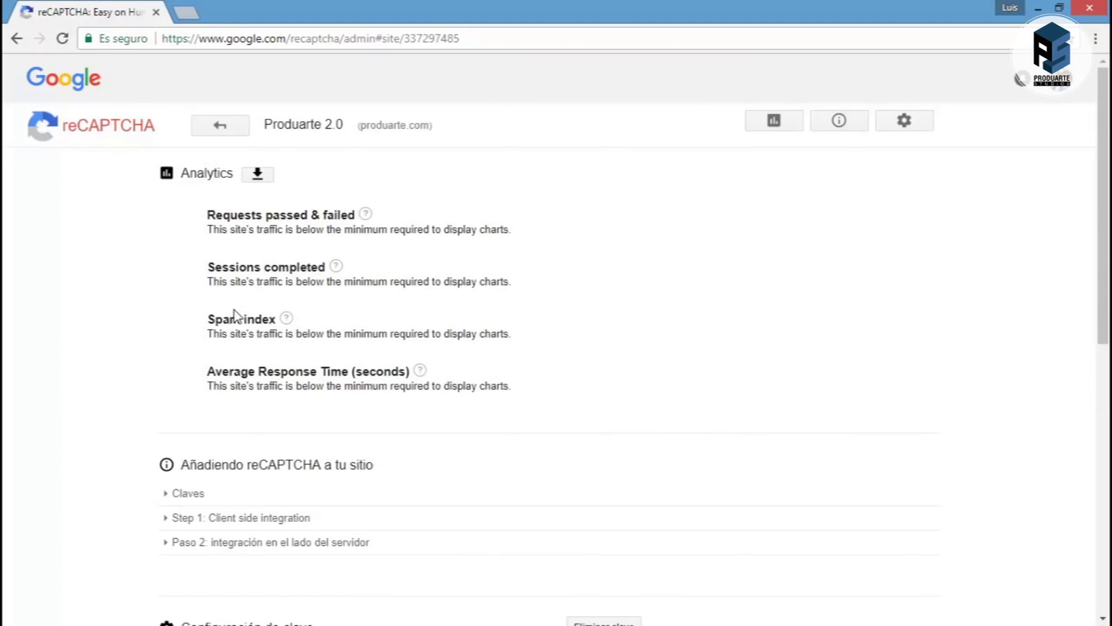
click(197, 499)
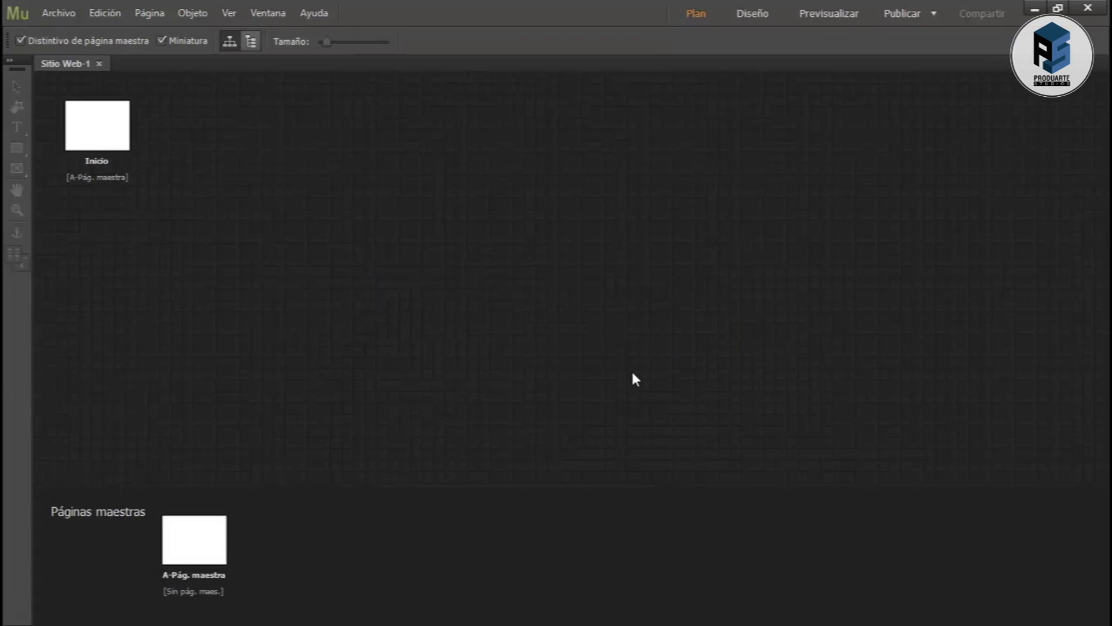
- Place a Contacto (sencillo) form on the Inicio page, left of centre near the top
double_click(98, 136)
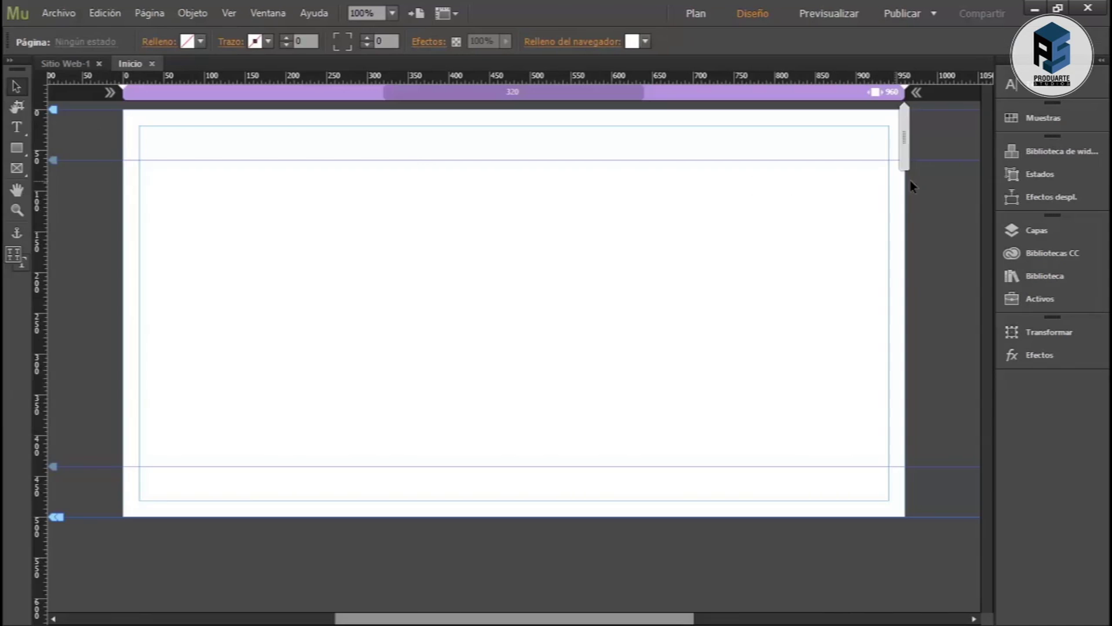
click(1044, 152)
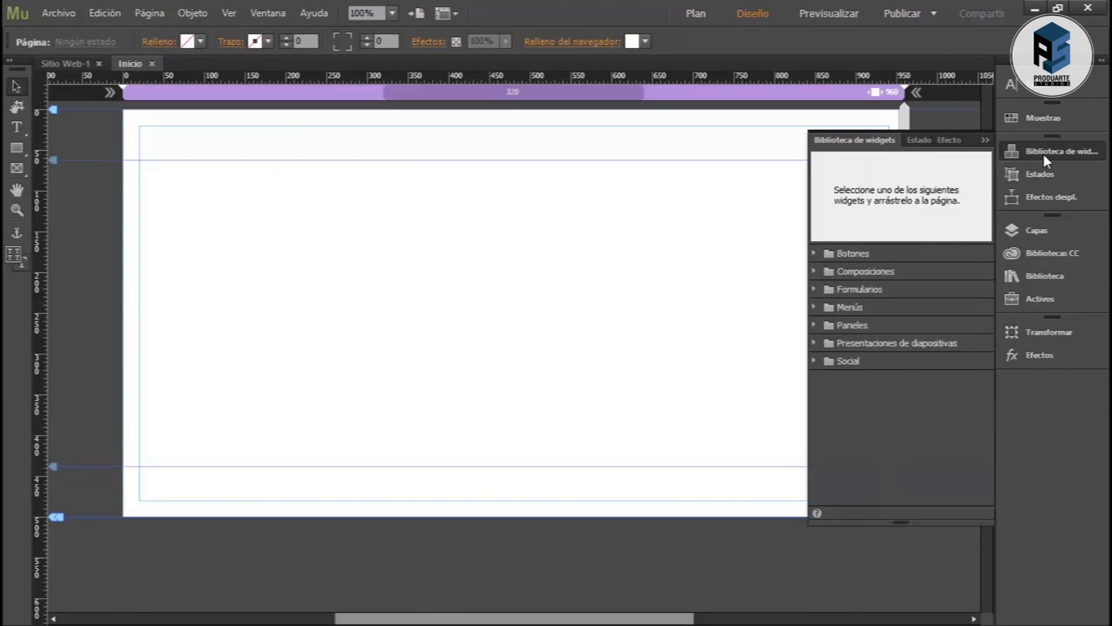
click(812, 288)
drag(884, 328, 428, 211)
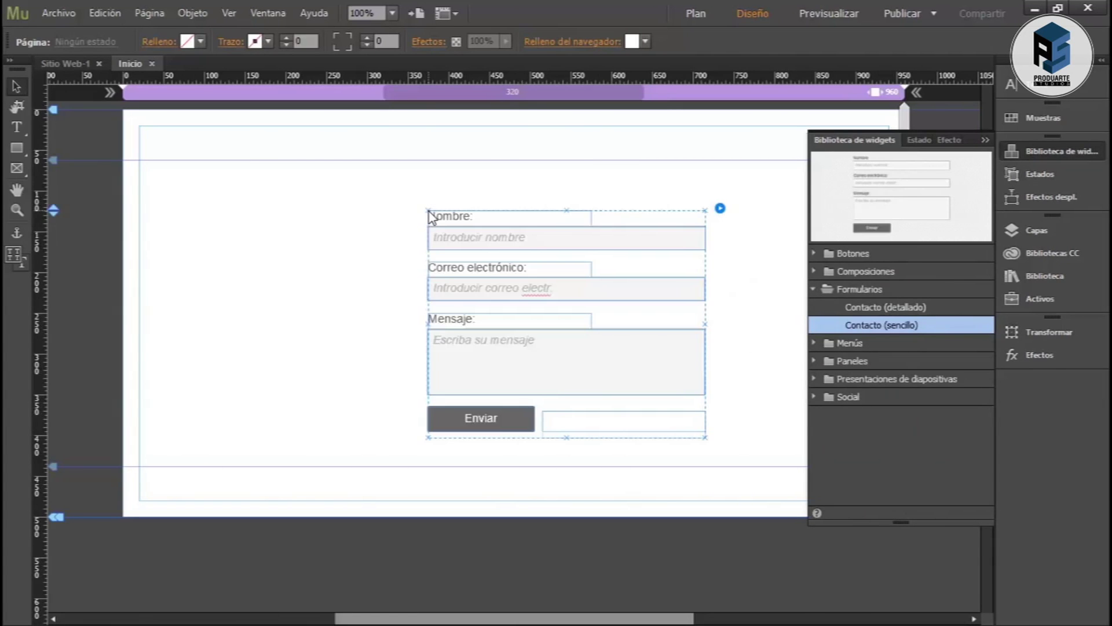
click(735, 185)
drag(516, 236, 441, 212)
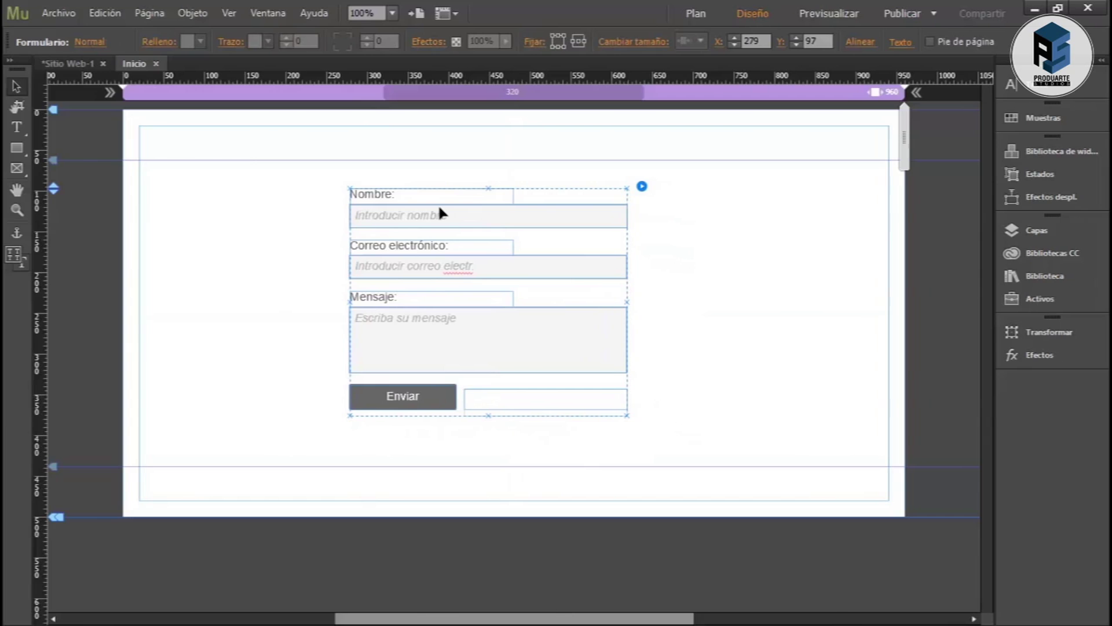
click(428, 391)
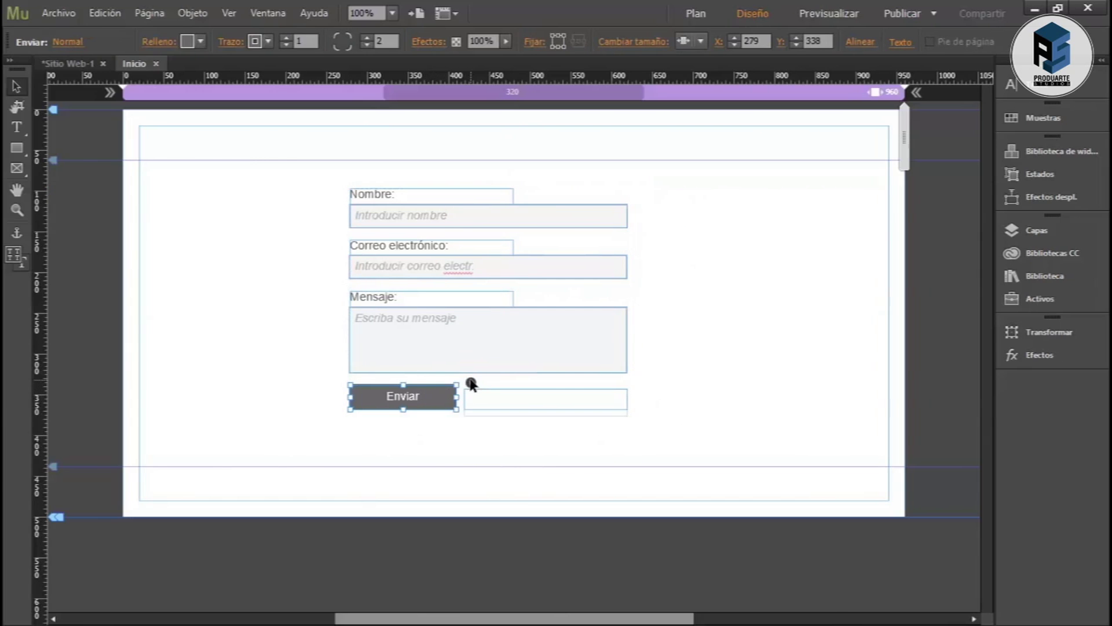
- Select the contact form and set its Captcha option to reCAPTCHA 2.0
click(248, 250)
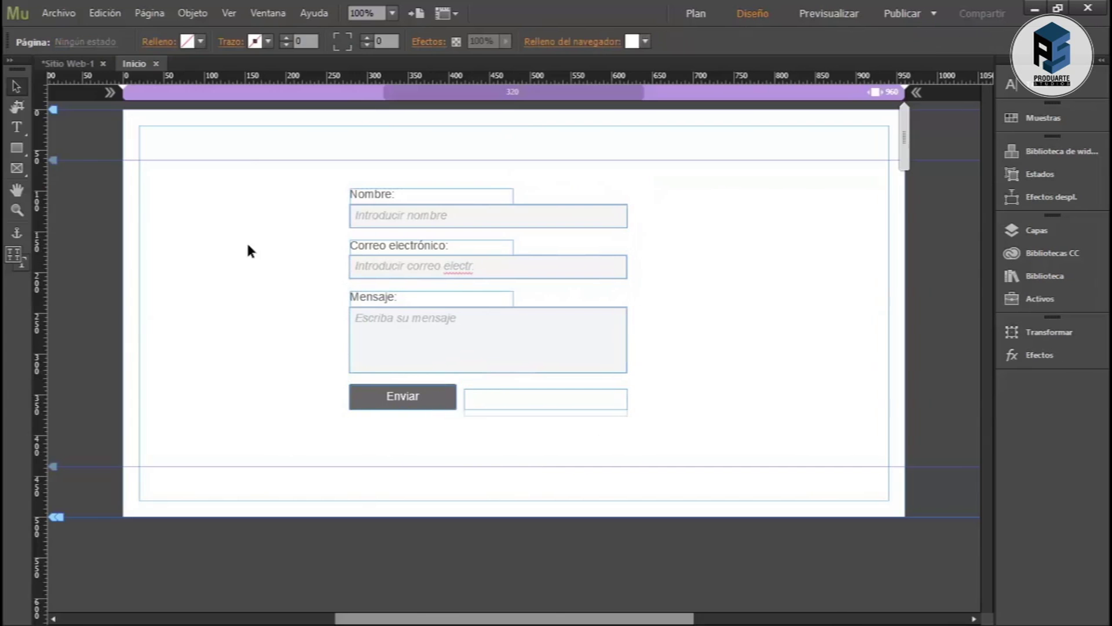
click(618, 214)
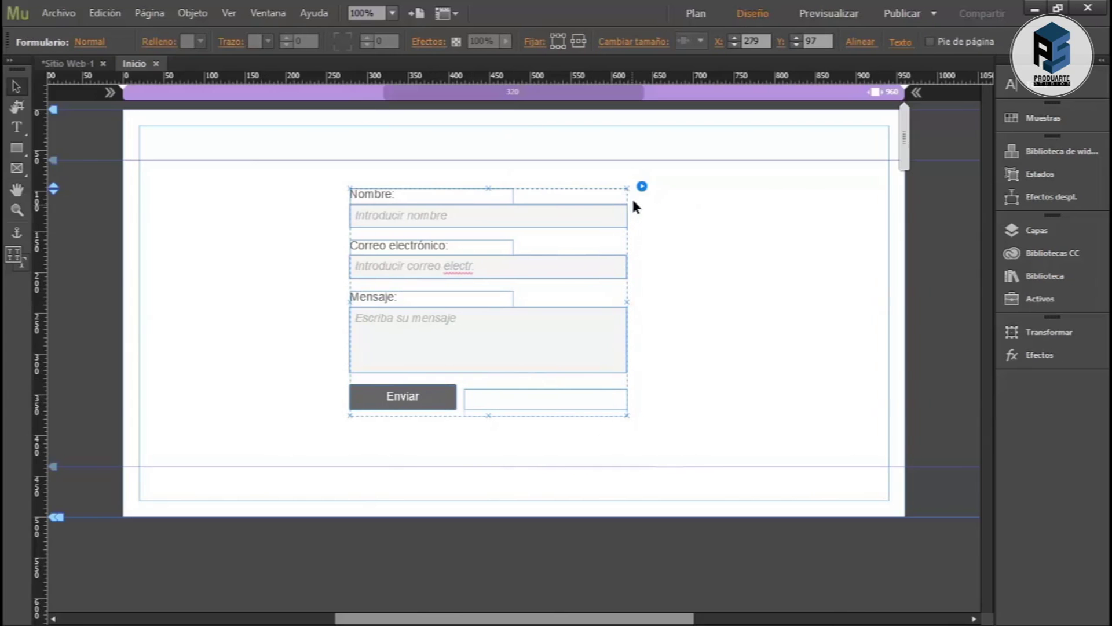
click(642, 187)
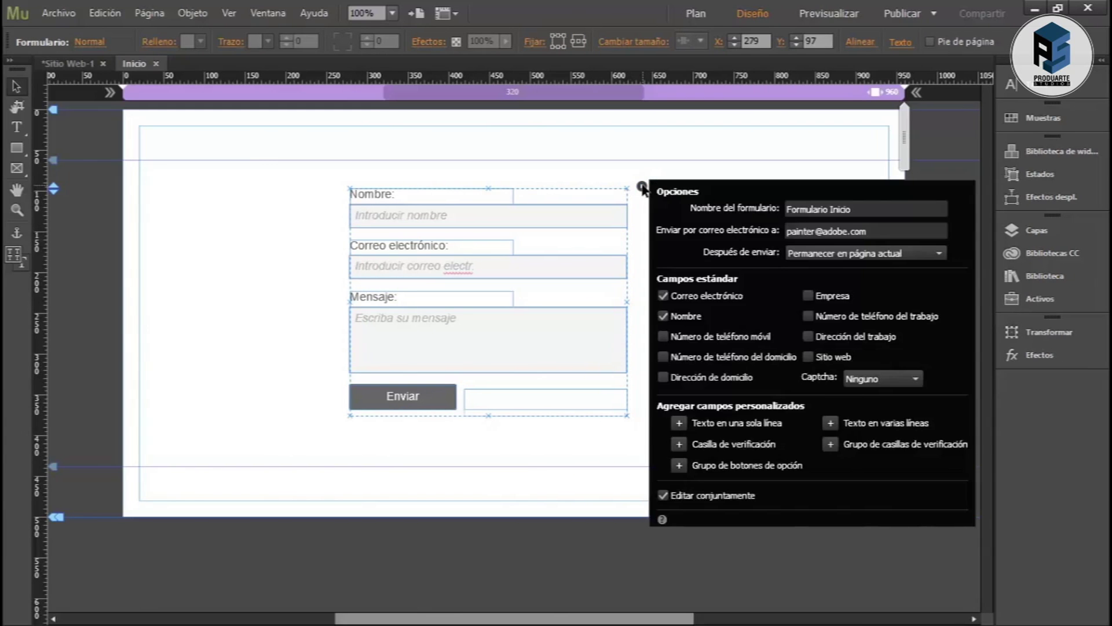
click(867, 384)
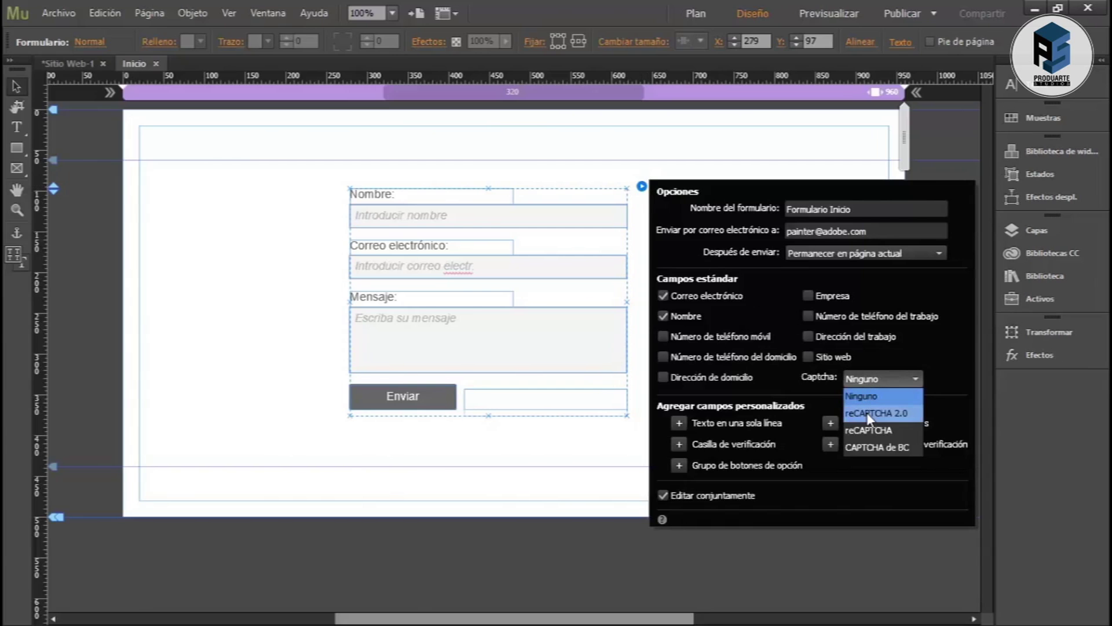
click(867, 412)
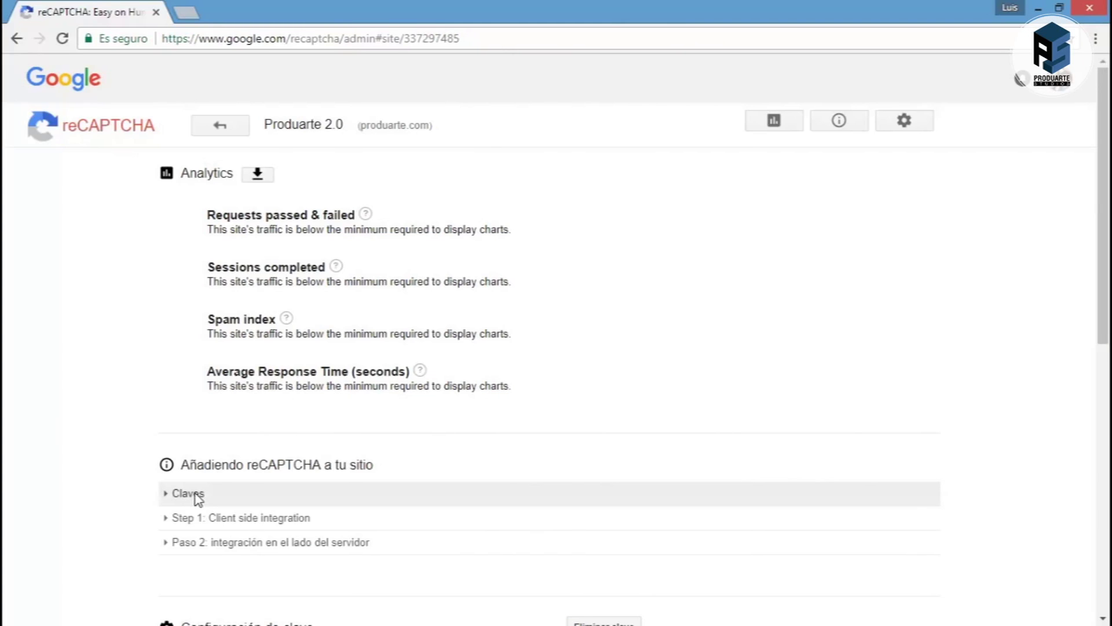
- Reveal the Produarte 2.0 keys and copy the Clave del sitio (site key)
click(195, 494)
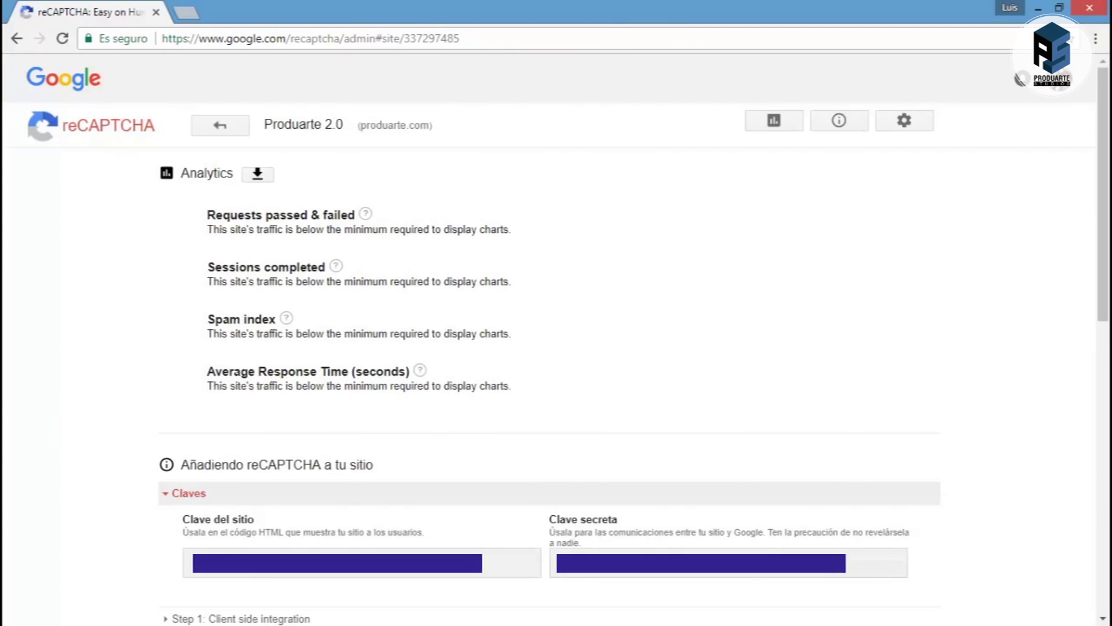
right_click(226, 571)
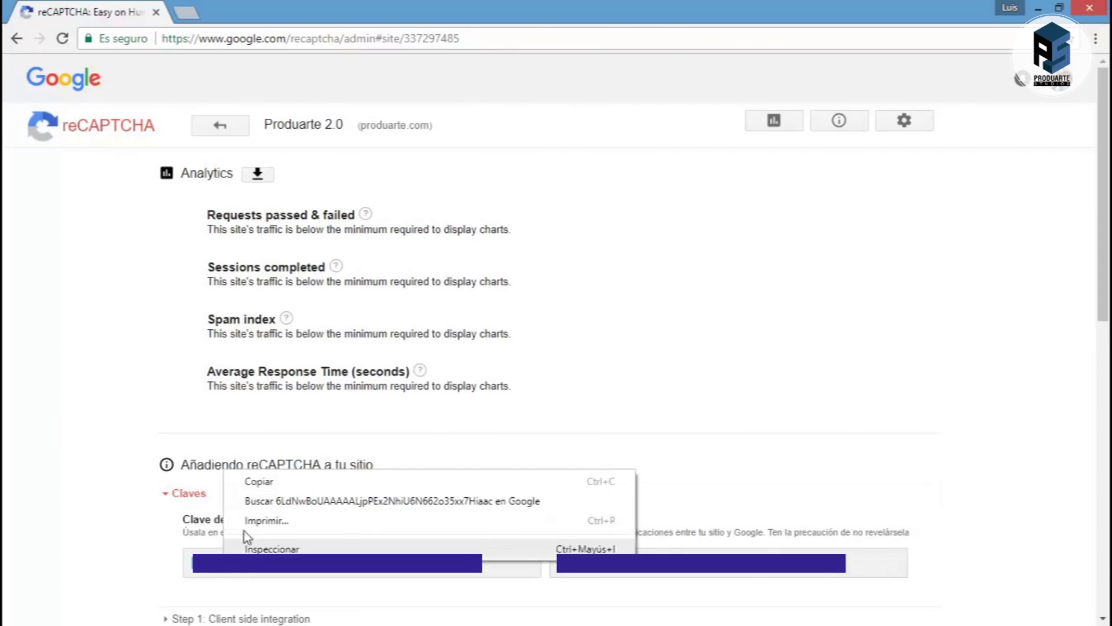
click(258, 482)
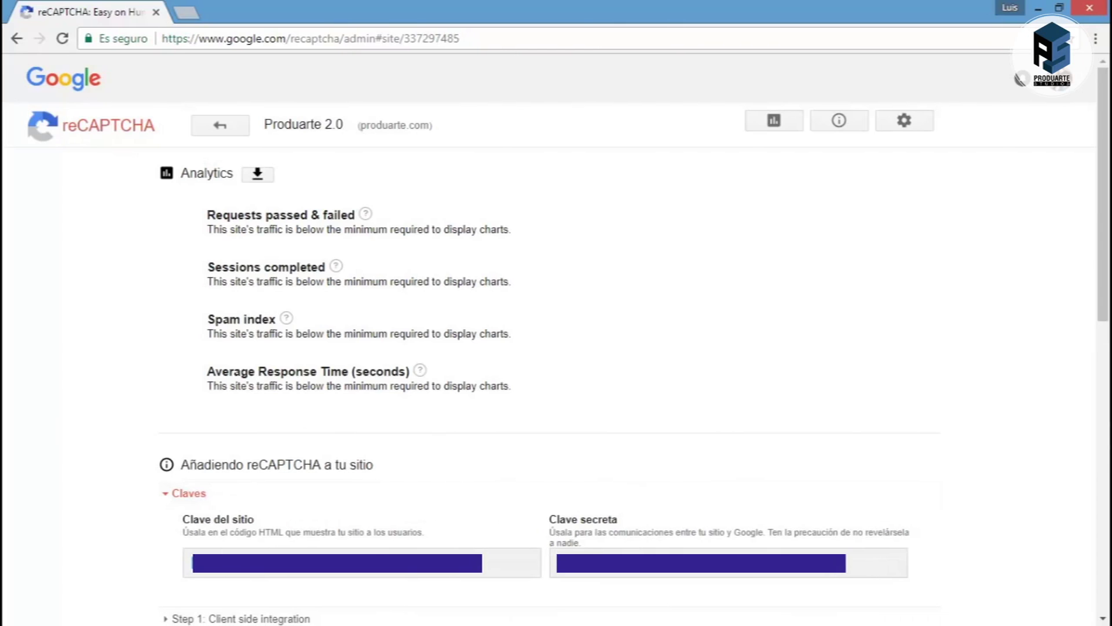
key(alt+Tab)
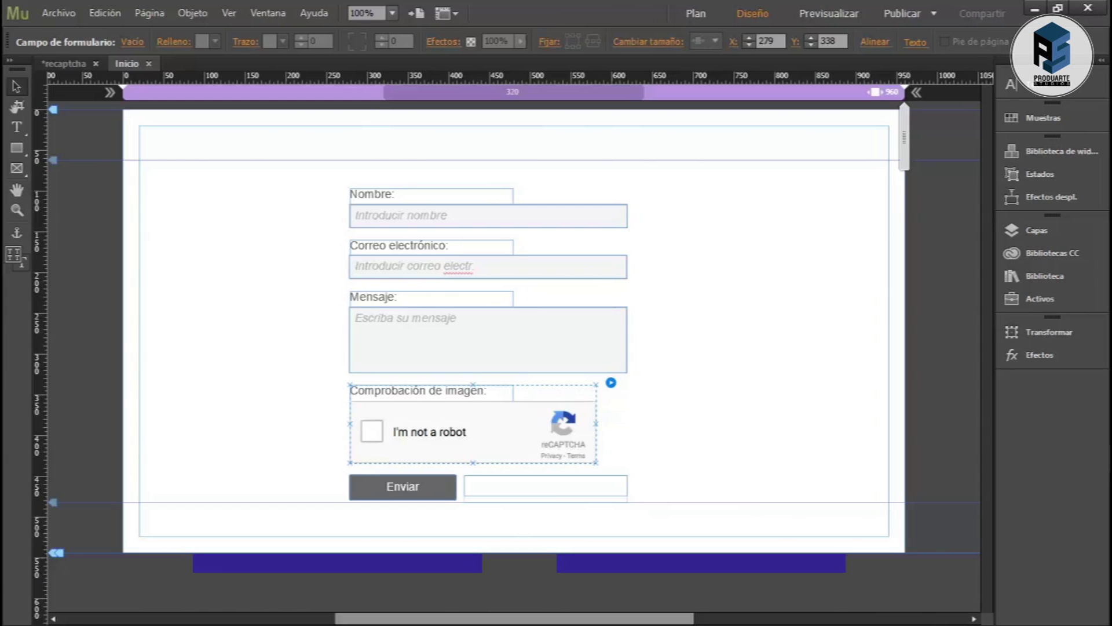
- Paste the Google site key into the reCAPTCHA widget's Clave pública field
click(612, 383)
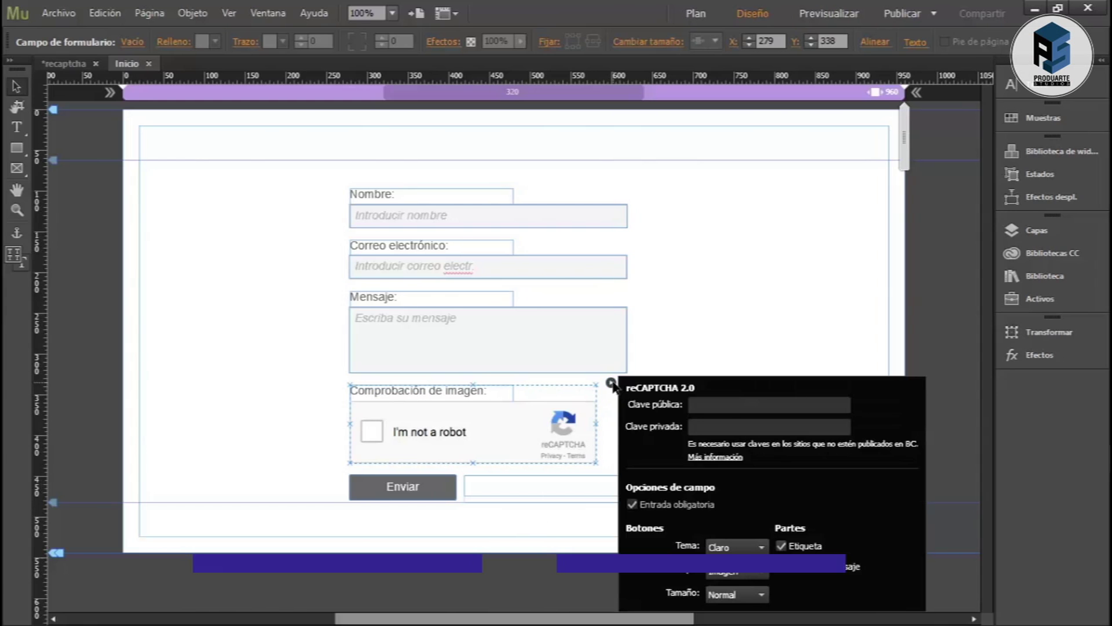
click(725, 408)
right_click(726, 408)
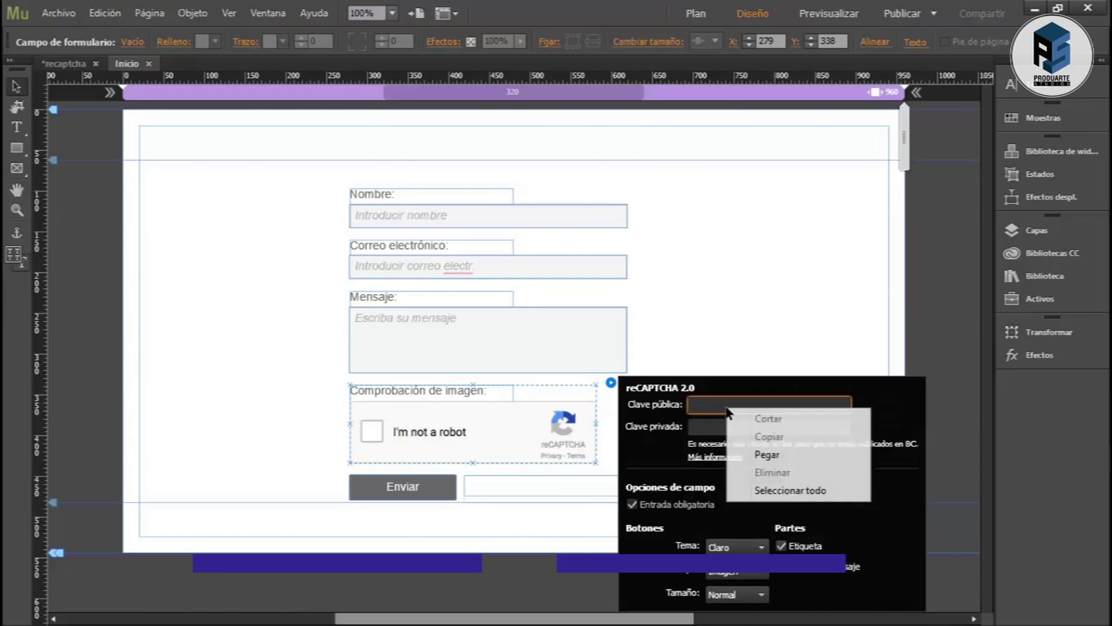
click(749, 453)
- Paste the Google secret key into the widget's Clave privada field
click(738, 429)
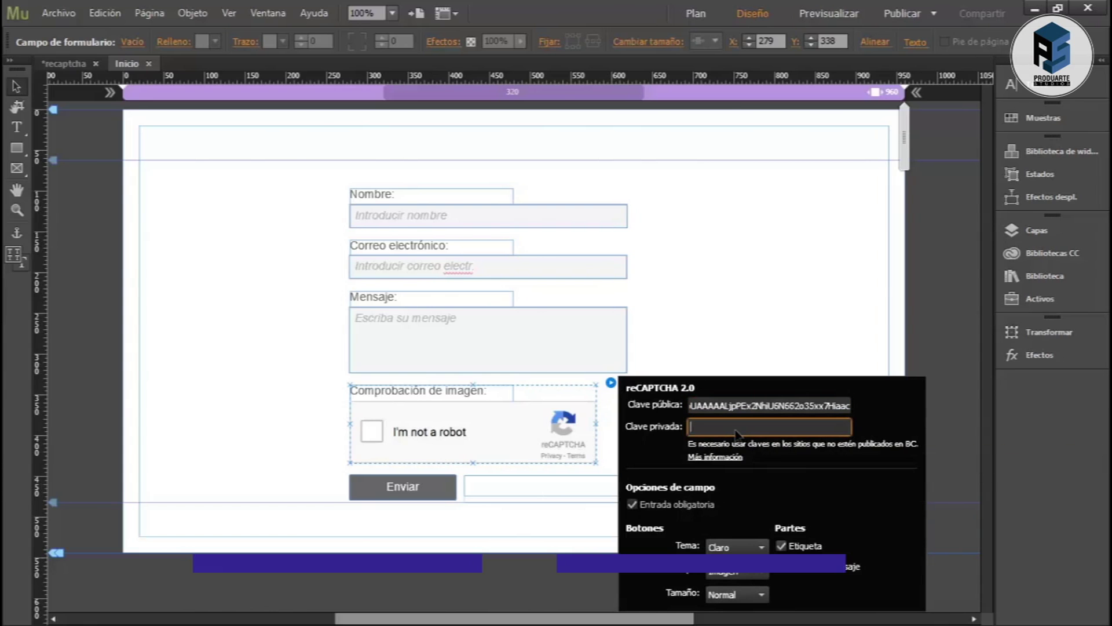
key(alt+Tab)
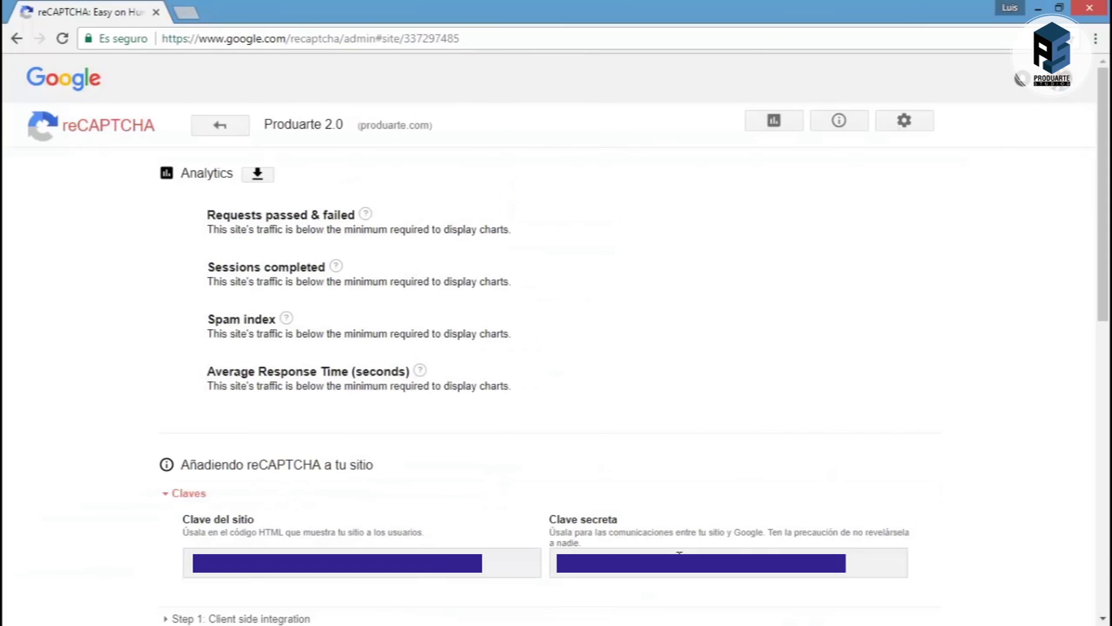
key(alt+Tab)
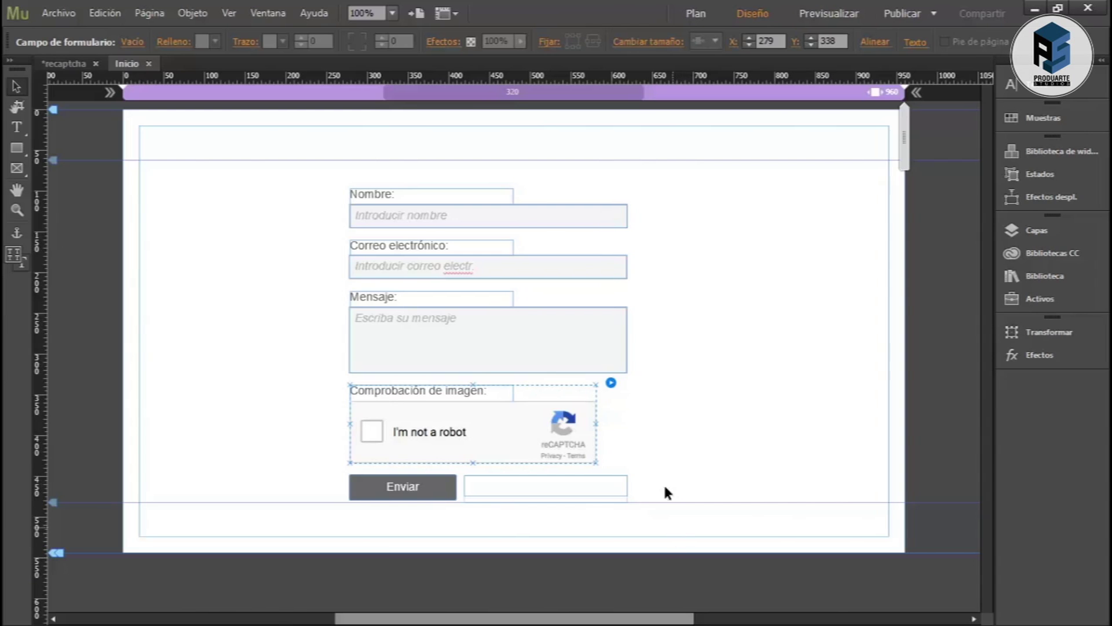
click(611, 383)
click(703, 428)
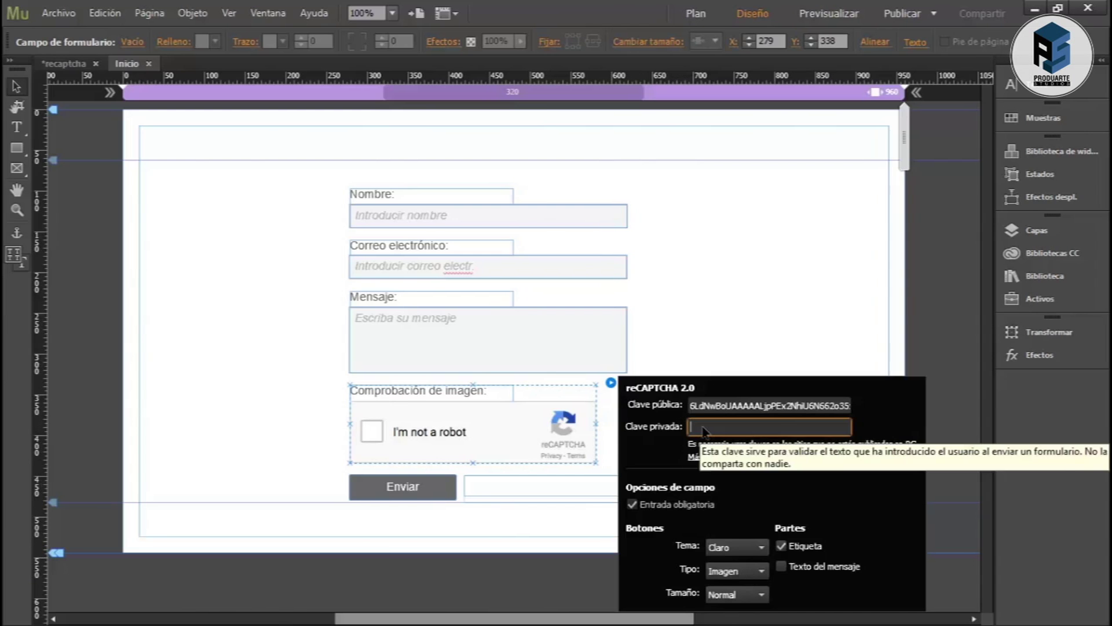
key(ctrl+v)
click(720, 341)
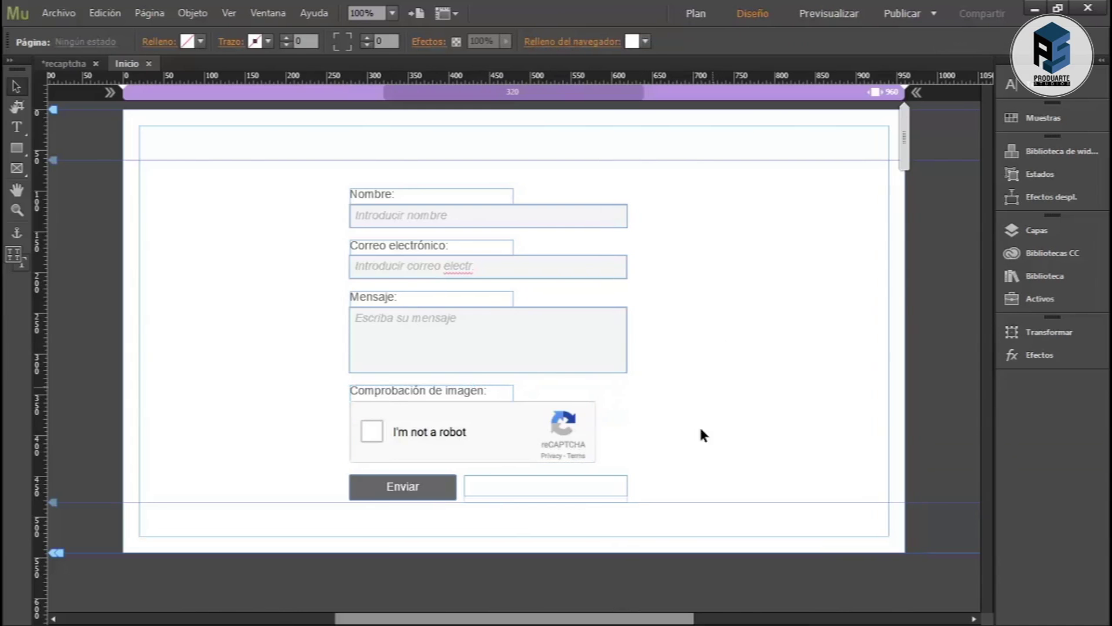
- Send form submissions to the site's e-mail address and redirect to Inicio after sending
text(produarte.com)
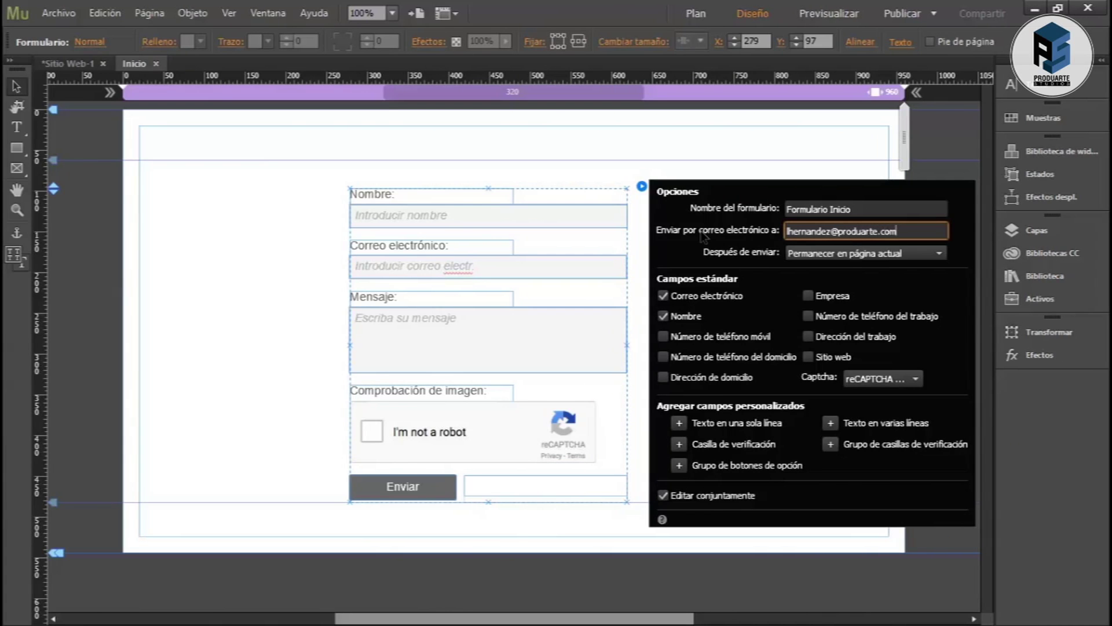
click(846, 254)
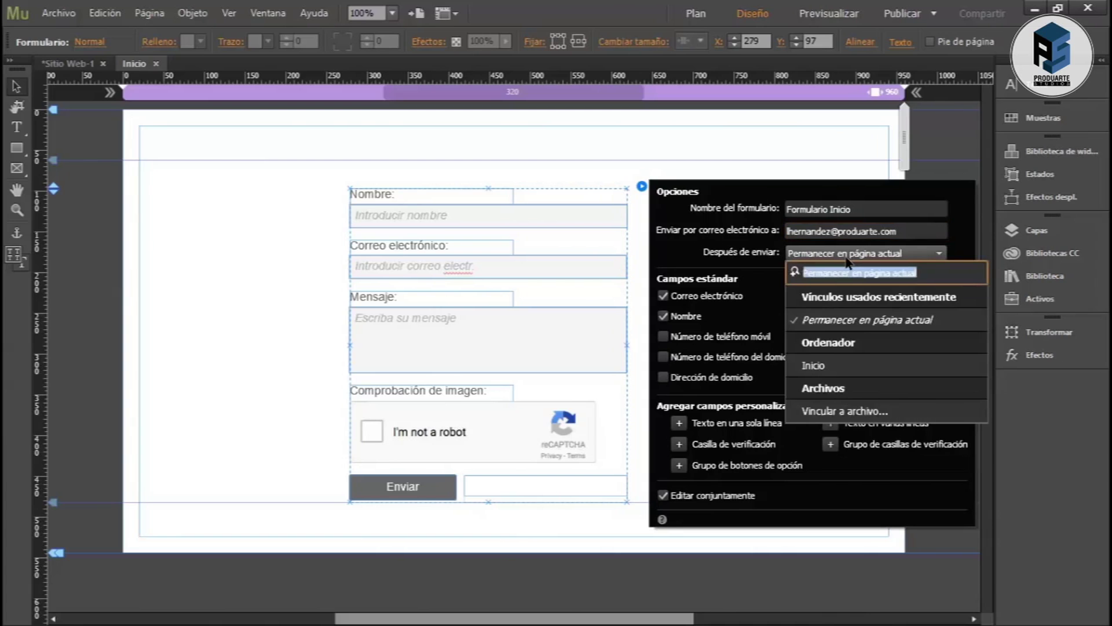
click(829, 365)
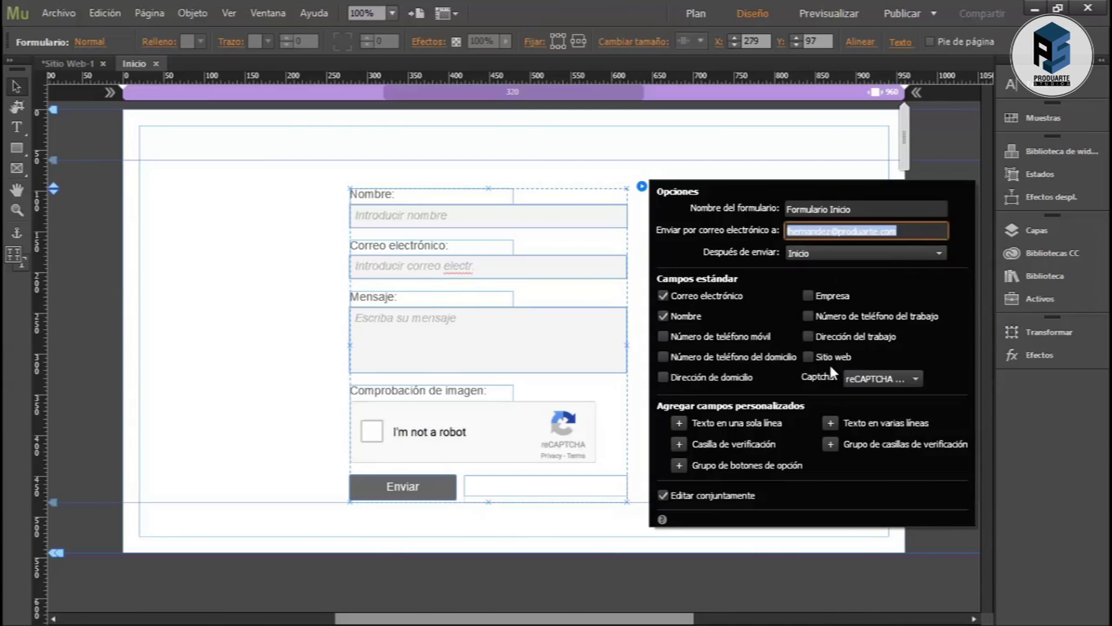
click(809, 155)
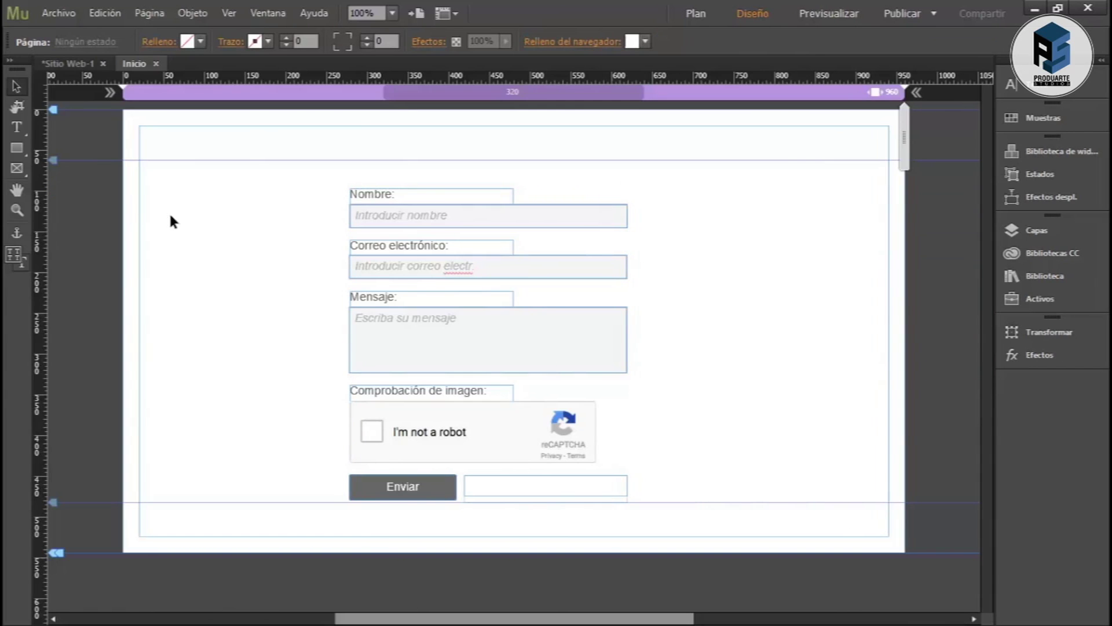
- Save the site as recaptcha.muse in the Tutorial > Recaptcha > muse folder
click(75, 12)
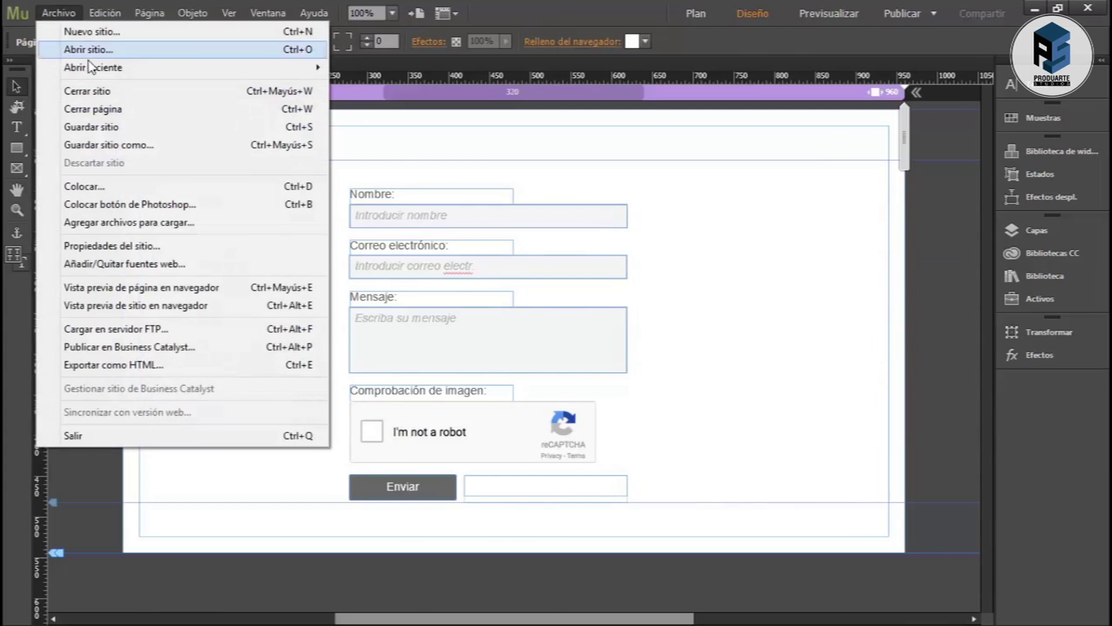
click(113, 146)
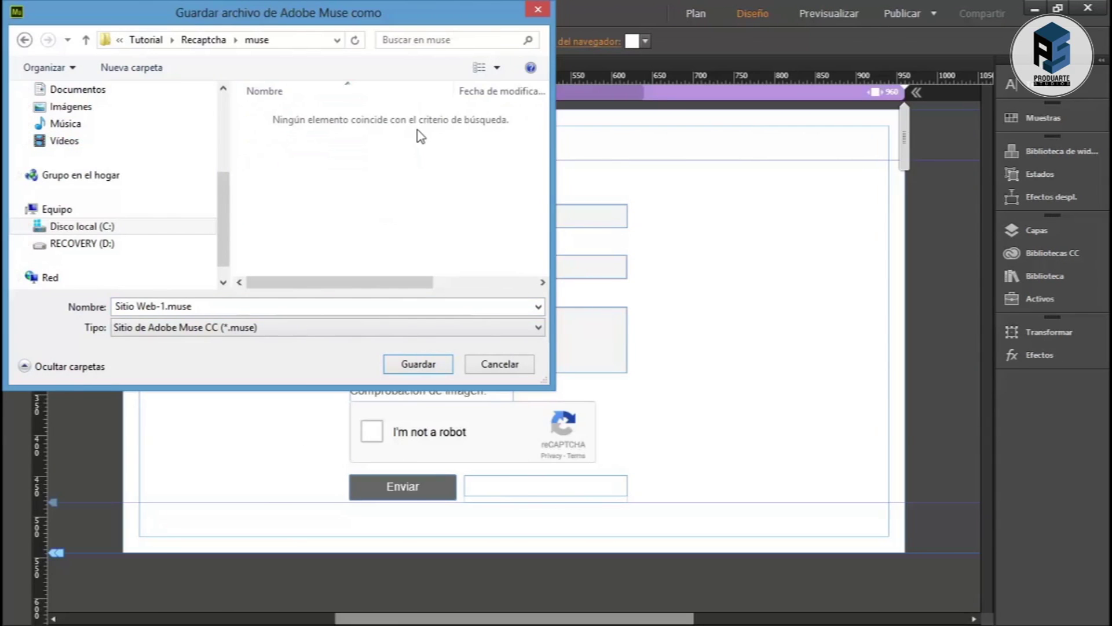
key(ctrl+a)
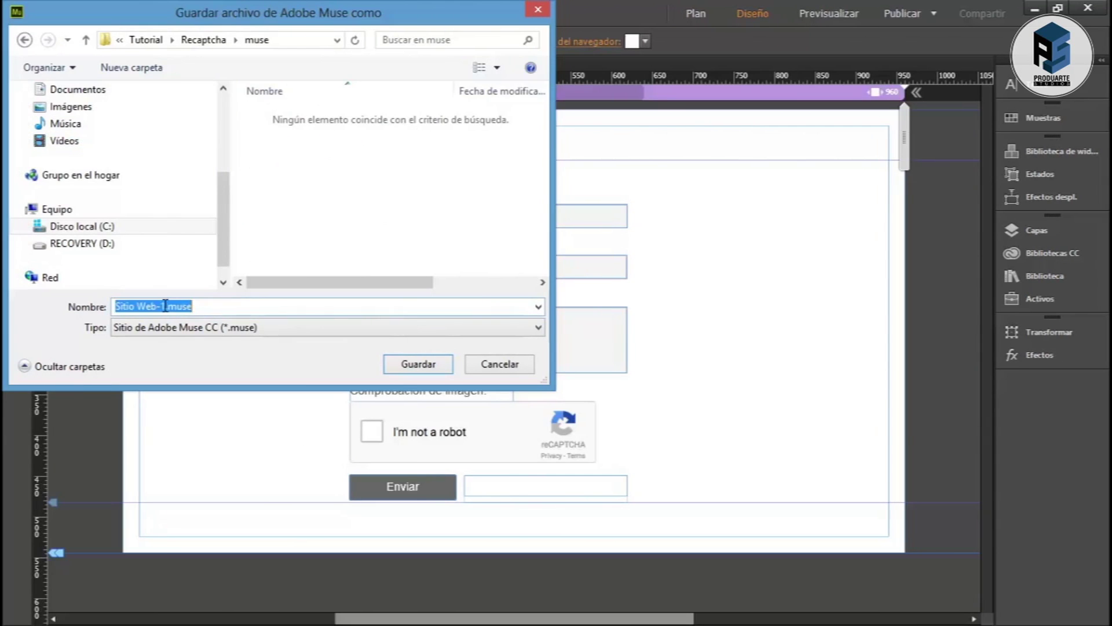
drag(165, 305, 74, 301)
text(red)
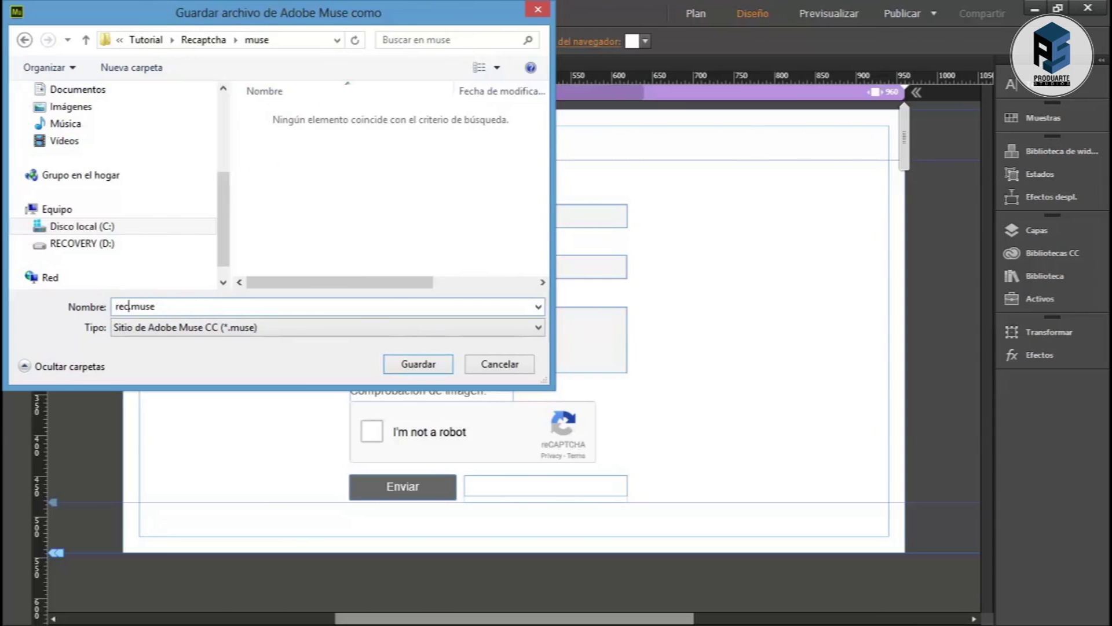
text(aptcha)
click(409, 365)
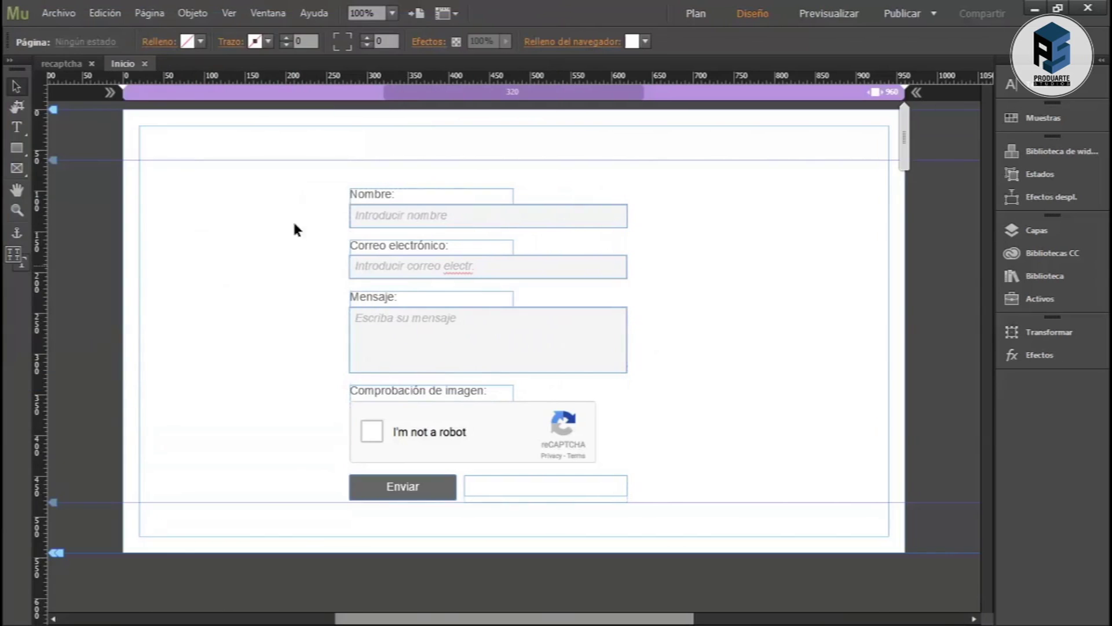
click(71, 16)
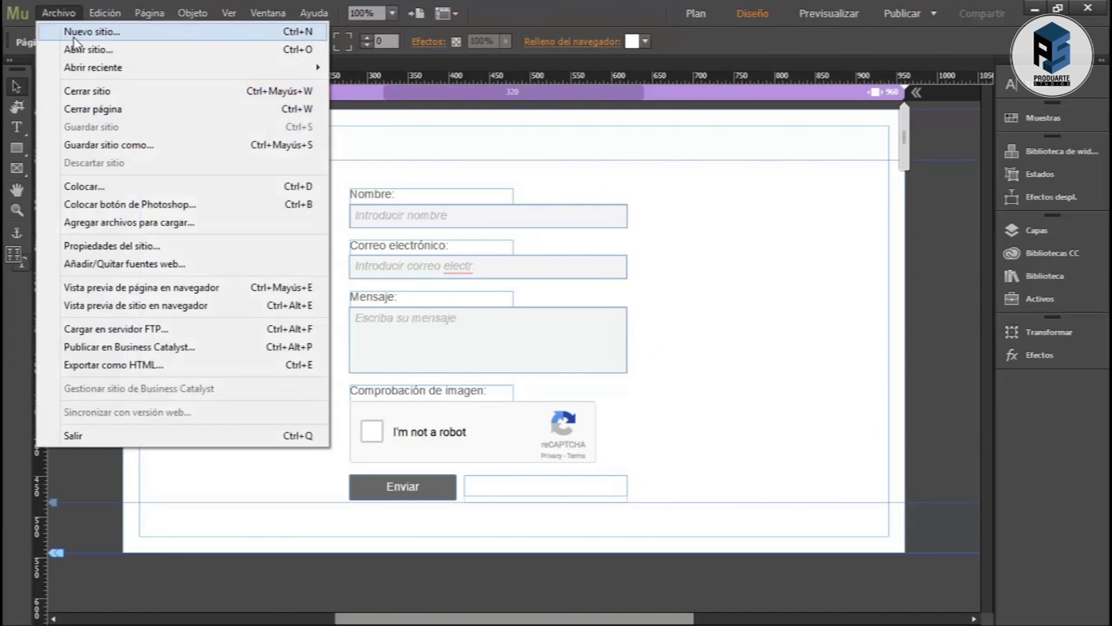
click(123, 365)
text(www.produarte.com)
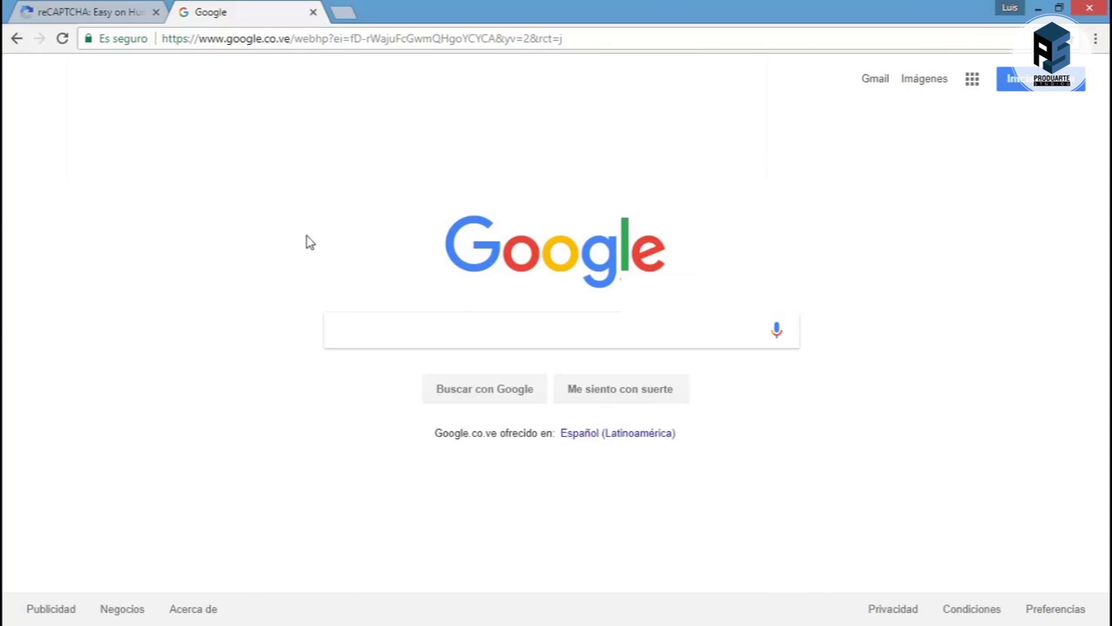
click(332, 46)
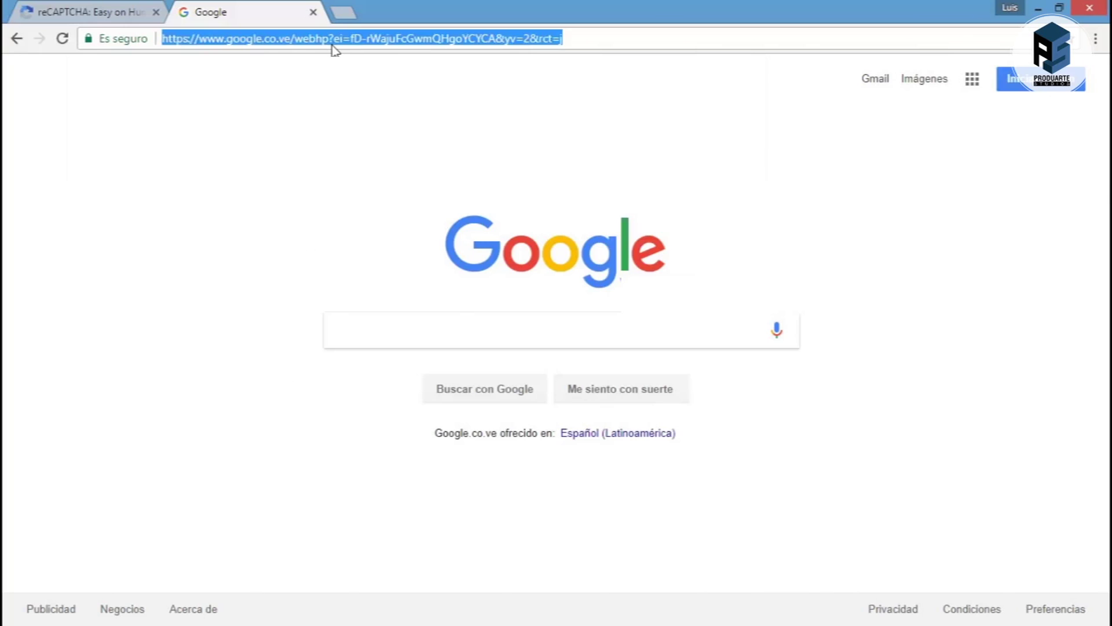
text(www.produarte.com/)
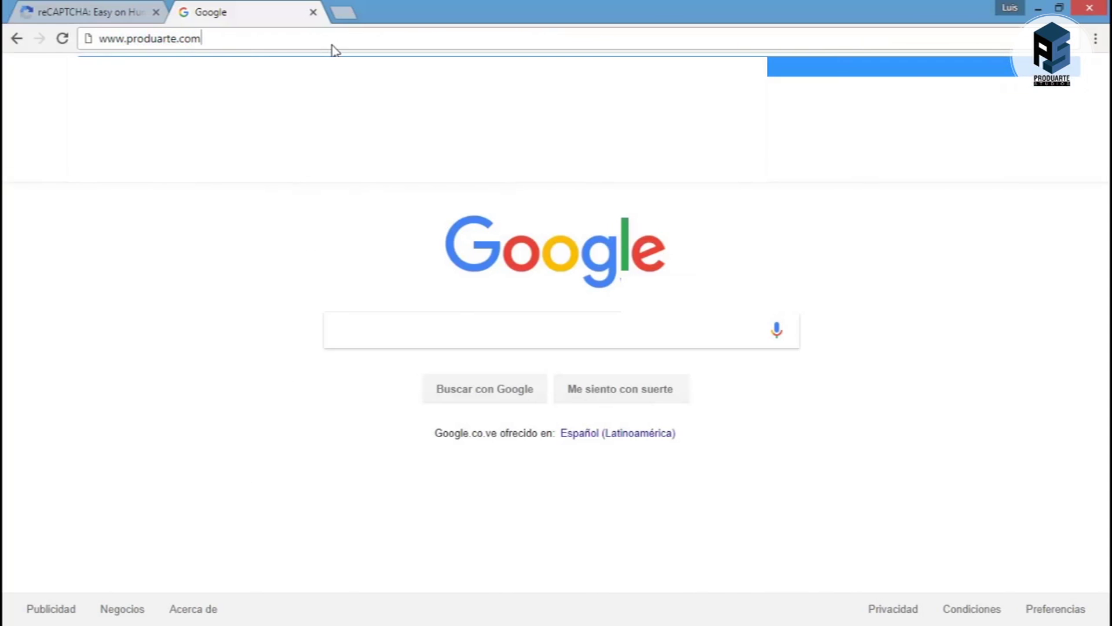
text(re)
key(Return)
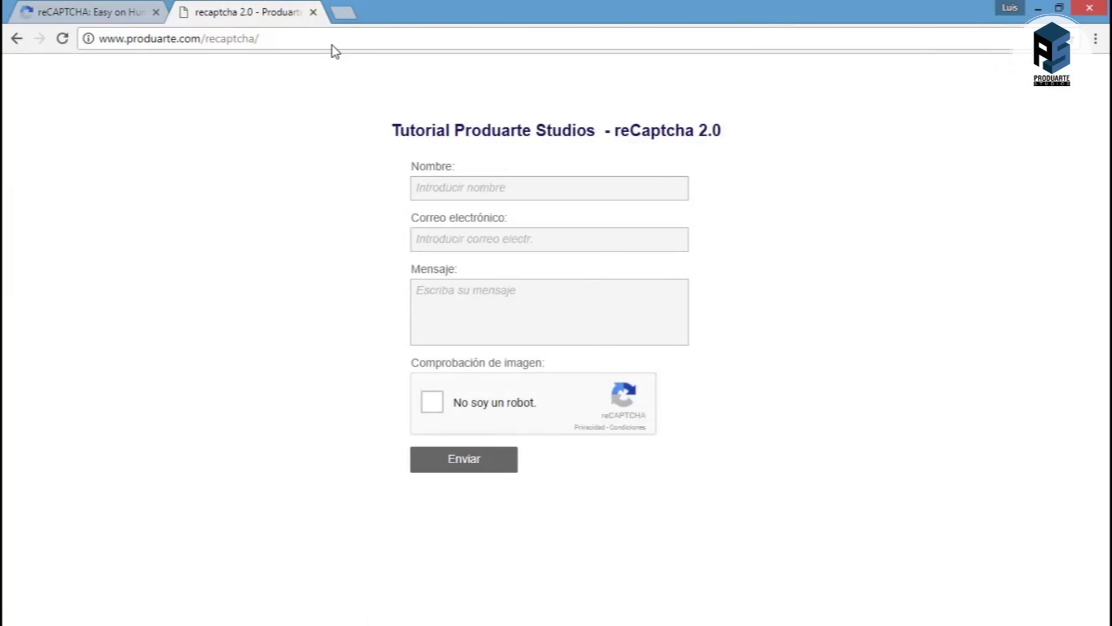
- Fill the form with the sender's name, autofilled e-mail and message 'Esta es una prueba de comunicación'
click(425, 184)
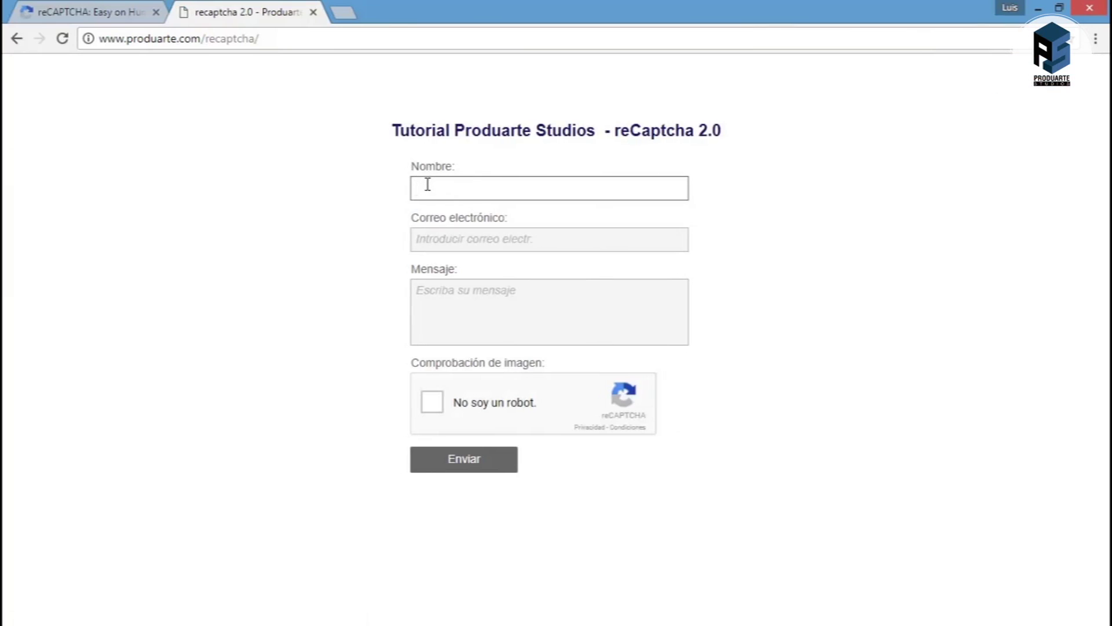
click(459, 204)
click(474, 239)
text(luisrher)
click(486, 261)
click(471, 303)
text(Esta es una prueba de comunicaci)
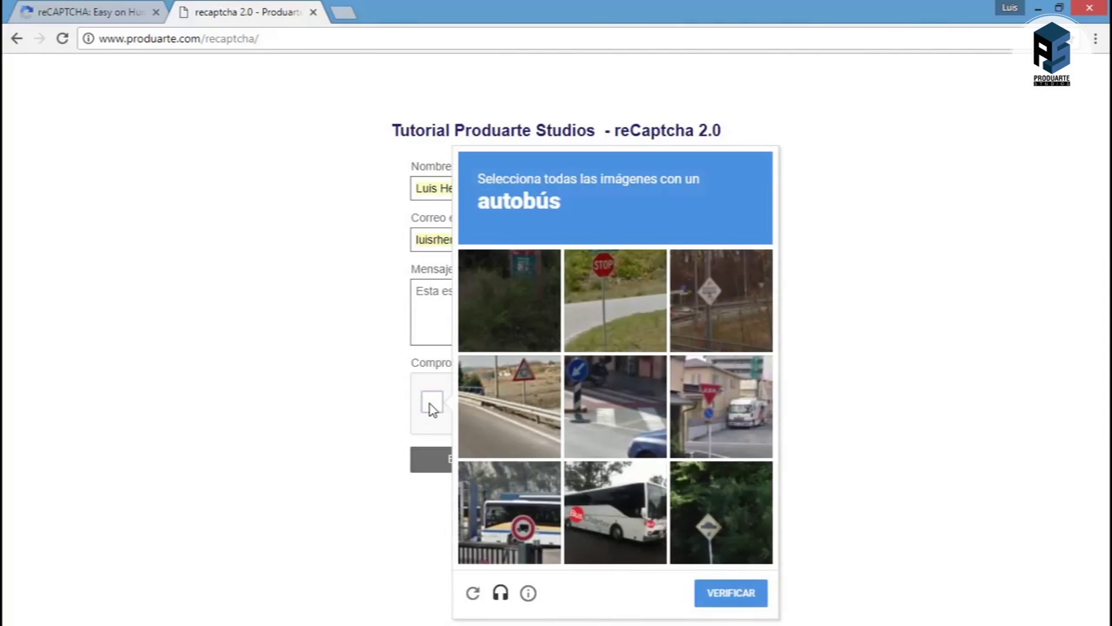
- Select the three bus tiles, verify the reCAPTCHA challenge and submit the test form
click(722, 428)
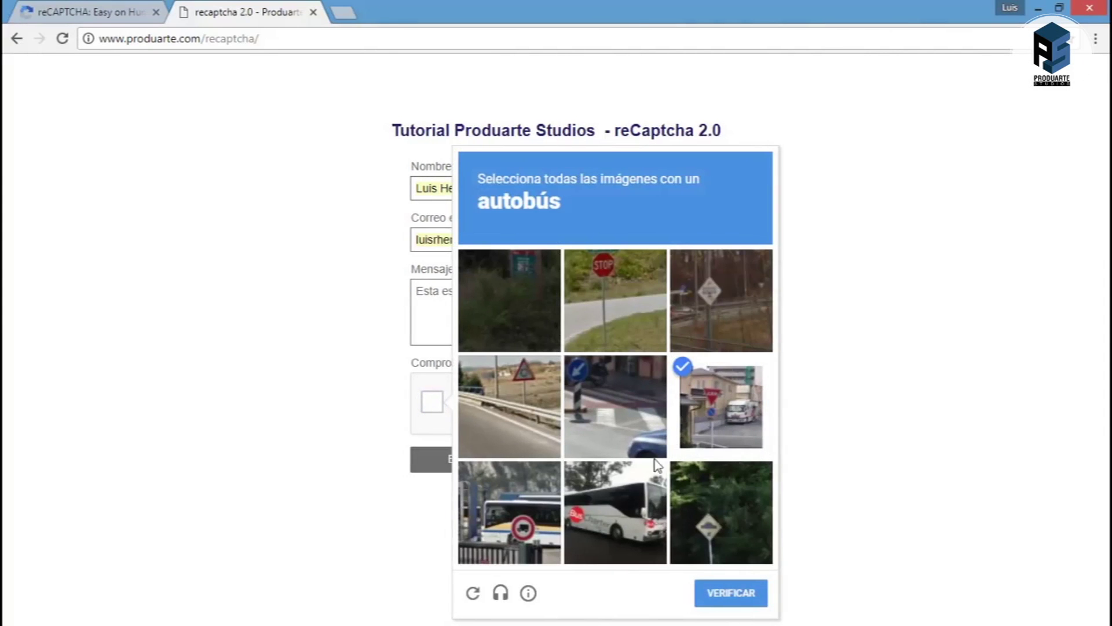
click(622, 495)
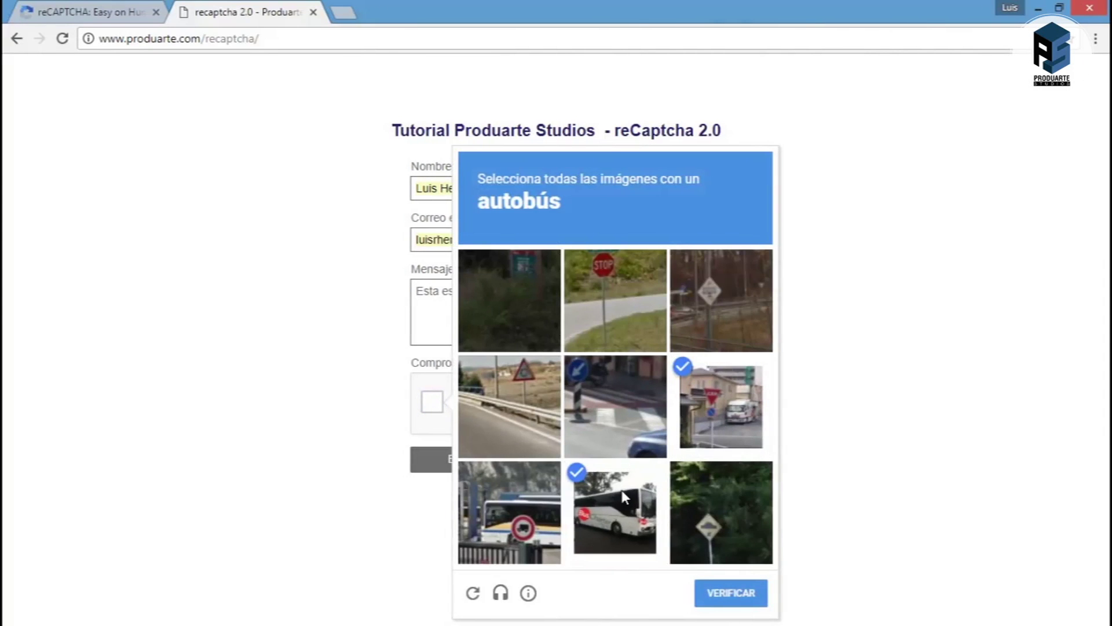
click(513, 507)
click(739, 595)
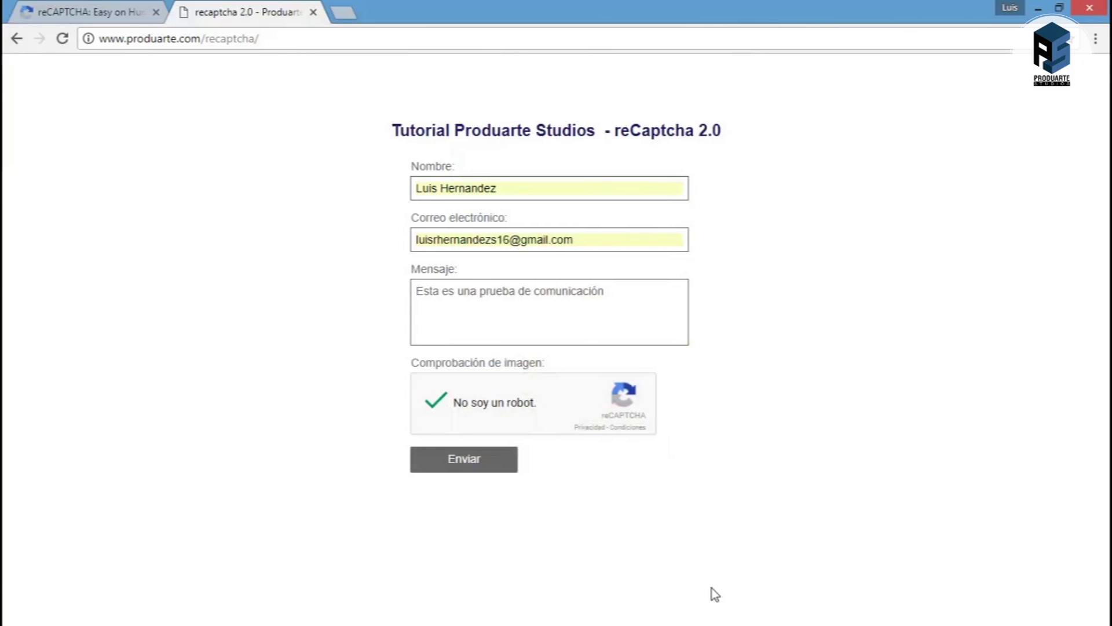
click(497, 467)
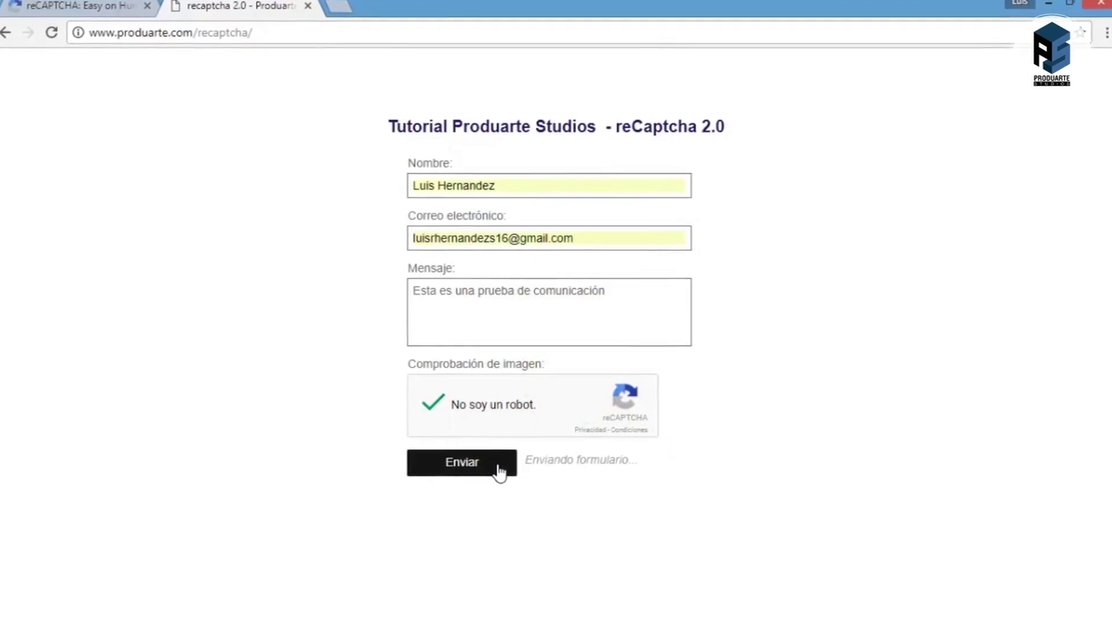